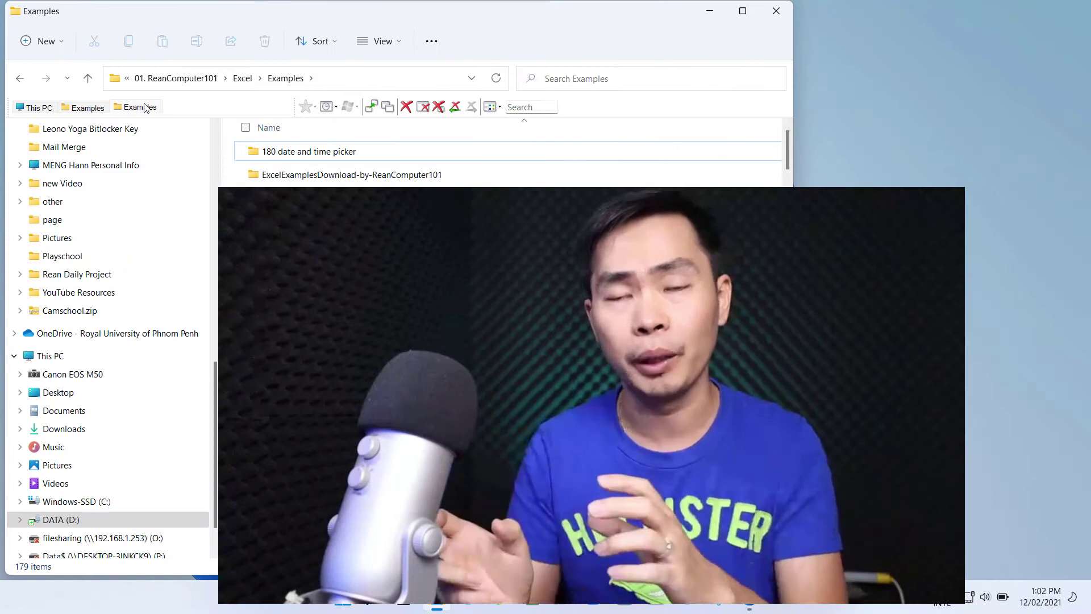
Open Documents in the current tab and drag the Examples tab after Documents.
click(61, 412)
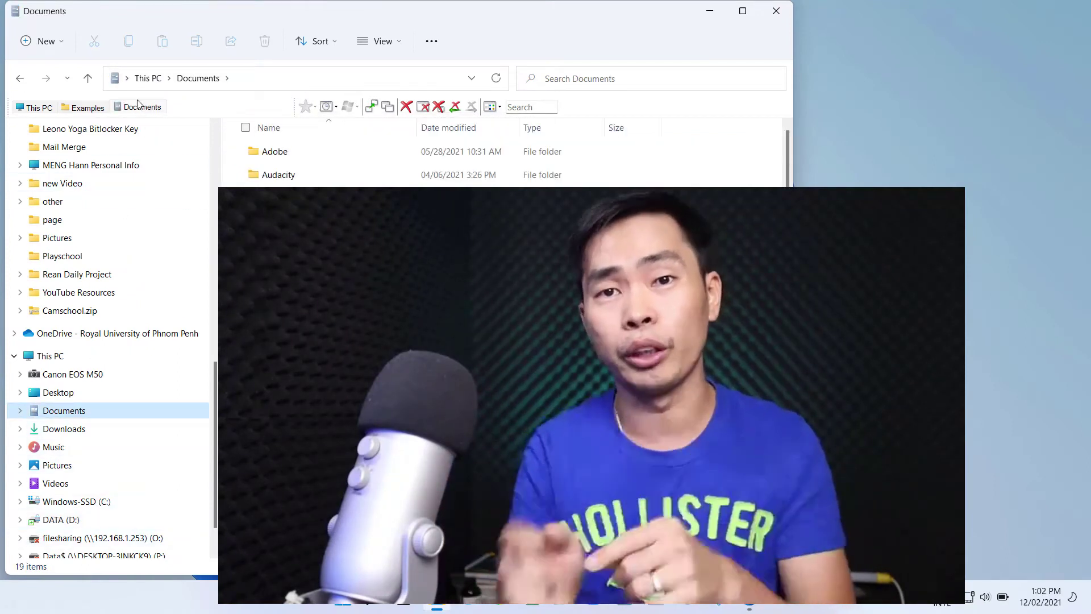
click(85, 109)
click(41, 108)
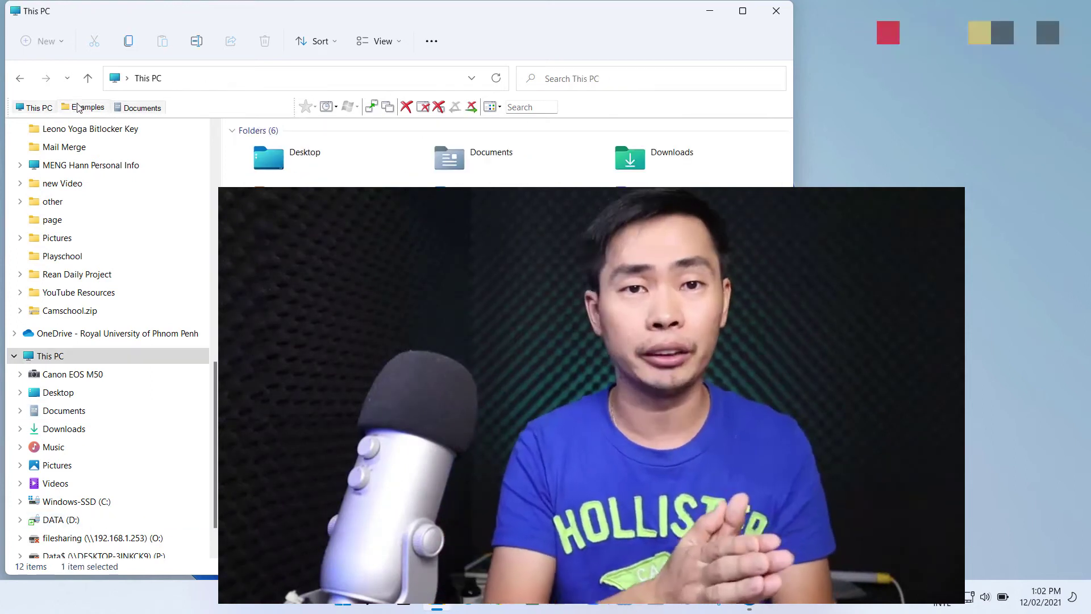
drag(79, 108, 141, 109)
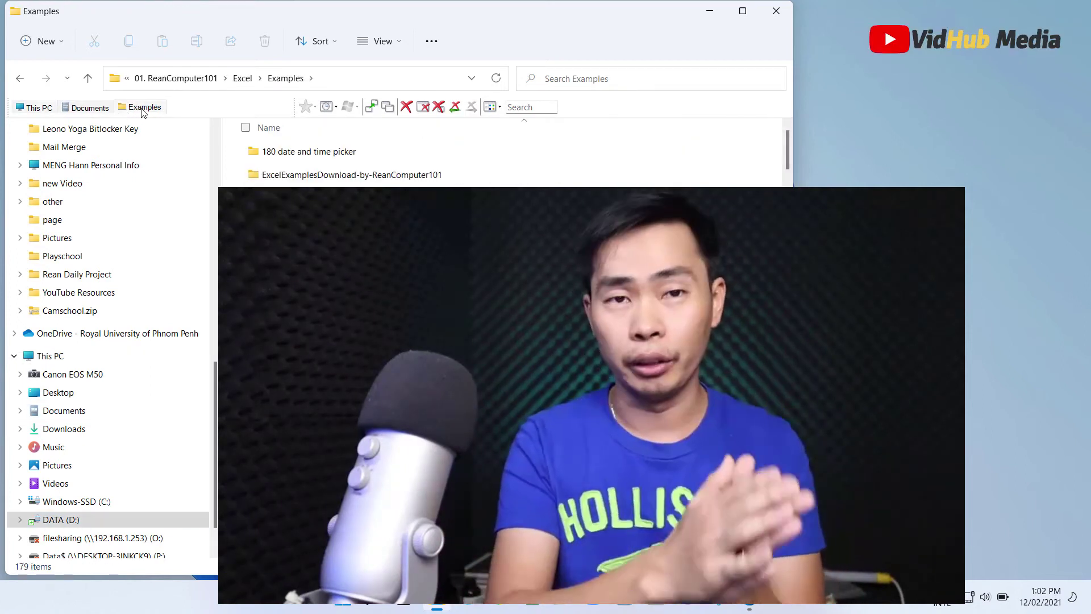
Select the 11 items in Documents, then cycle through the Examples, Documents and This PC tabs.
click(90, 111)
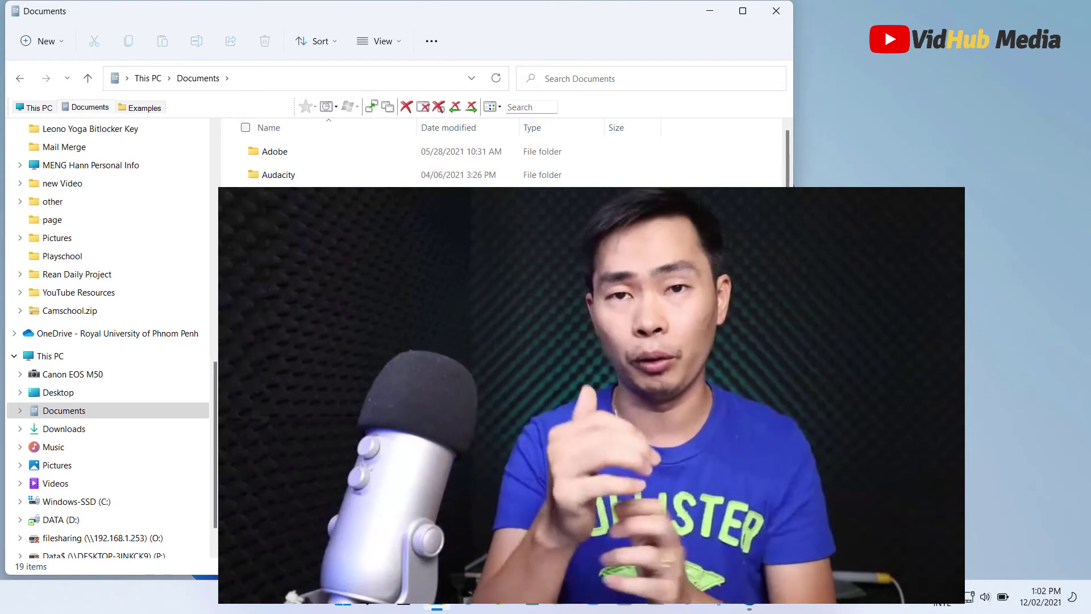
drag(711, 387, 143, 132)
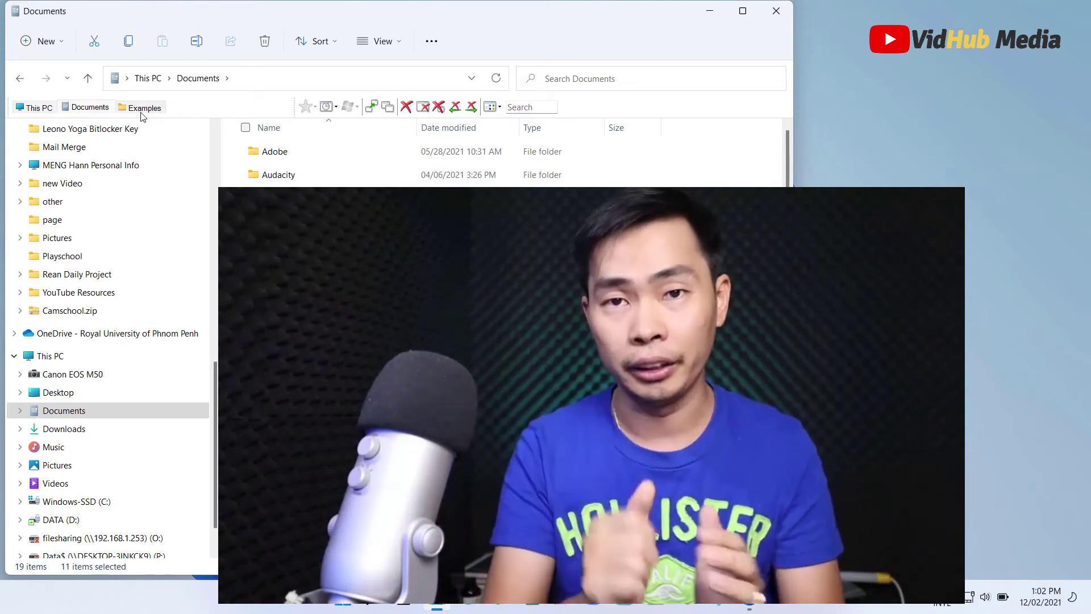
click(141, 108)
click(63, 110)
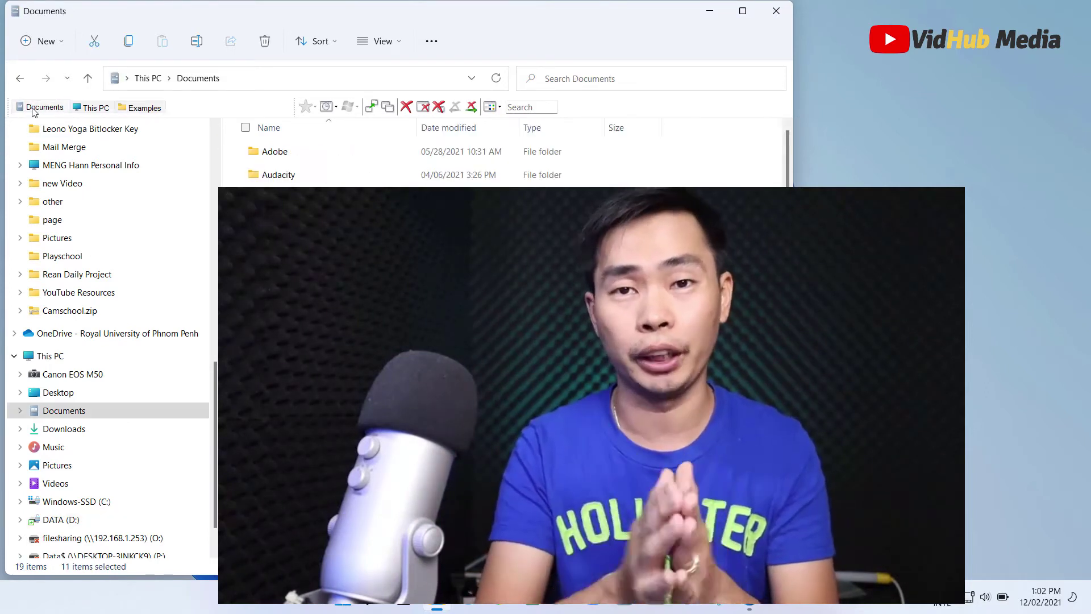
click(35, 108)
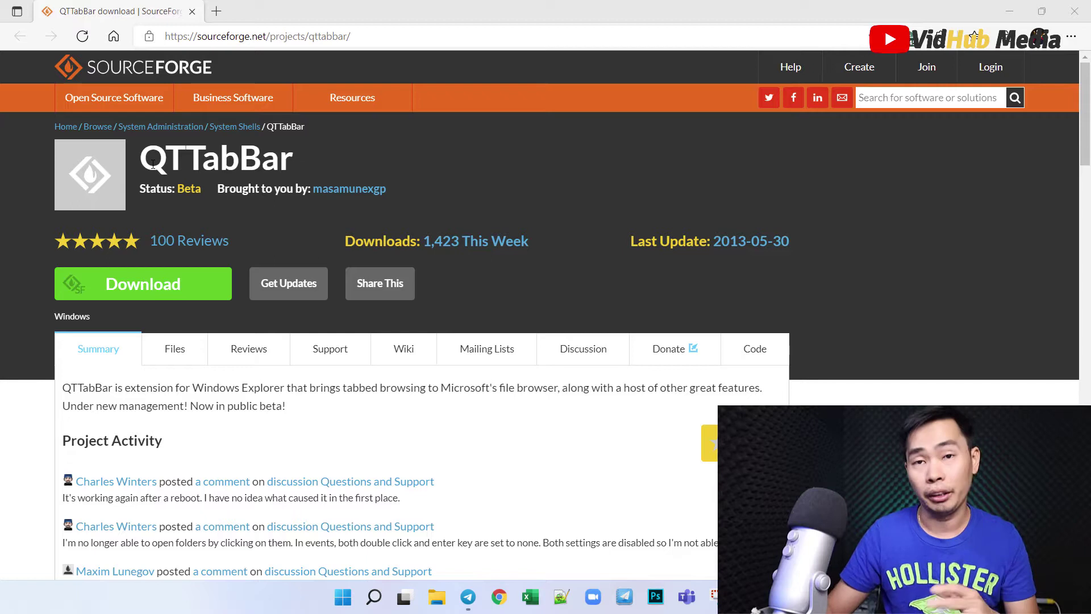
Download the qttabbar-v1.5.0.0b2.msi installer from the SourceForge QTTabBar page.
click(174, 294)
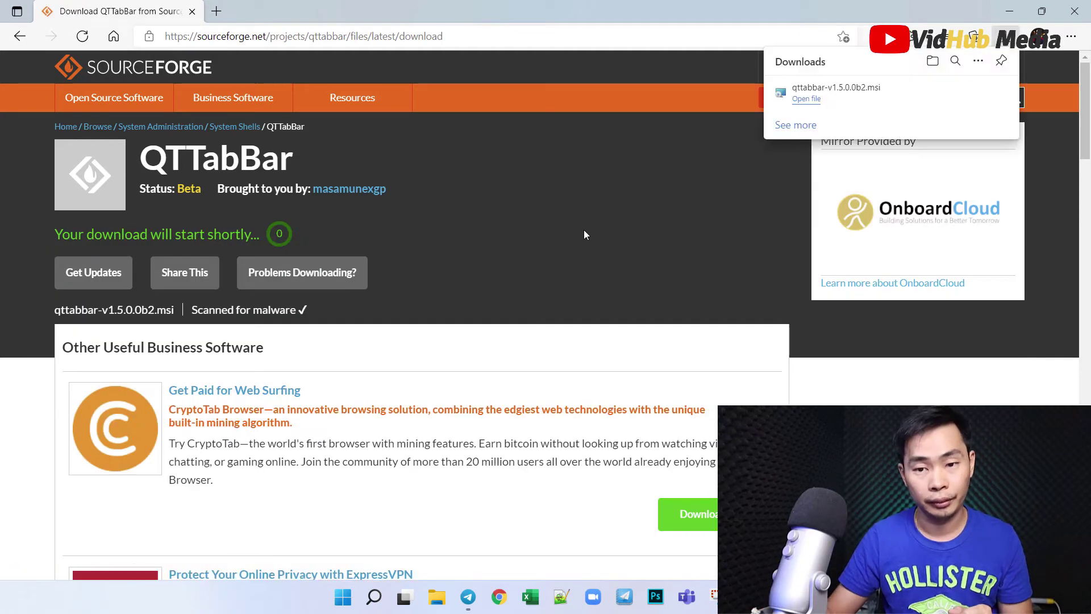
Run qttabbar-v1.5.0.0b2.msi, accept the licence, keep the default folder, install and finish.
click(814, 105)
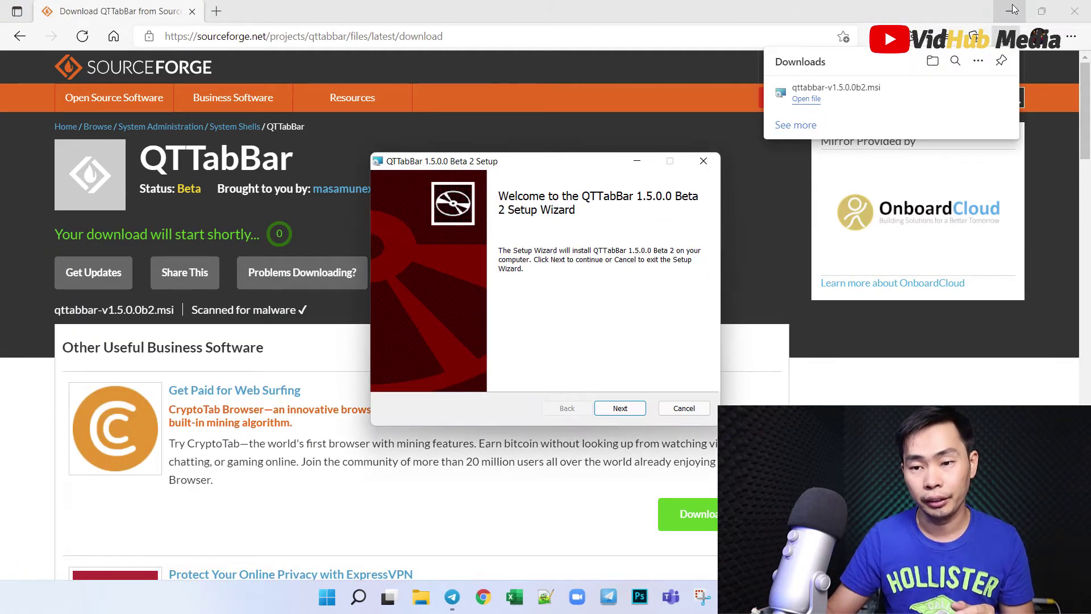
click(1010, 10)
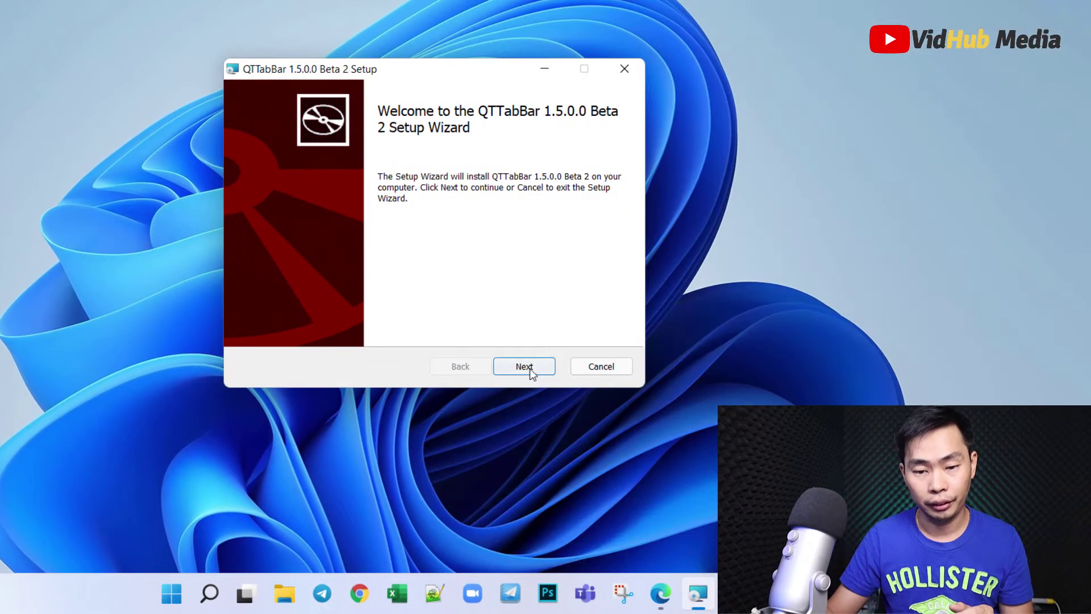
click(530, 368)
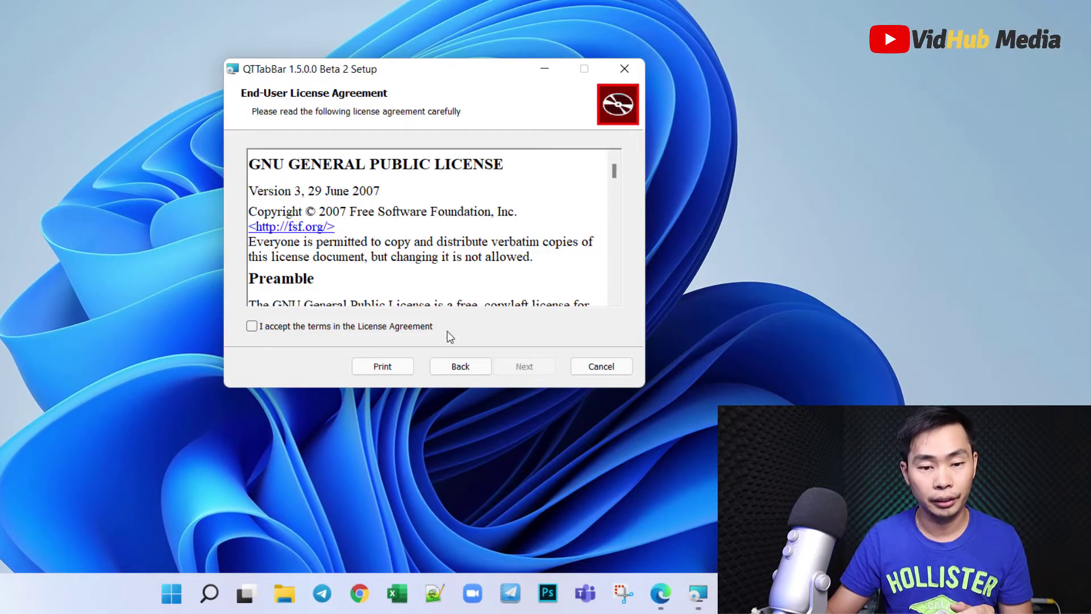
click(363, 327)
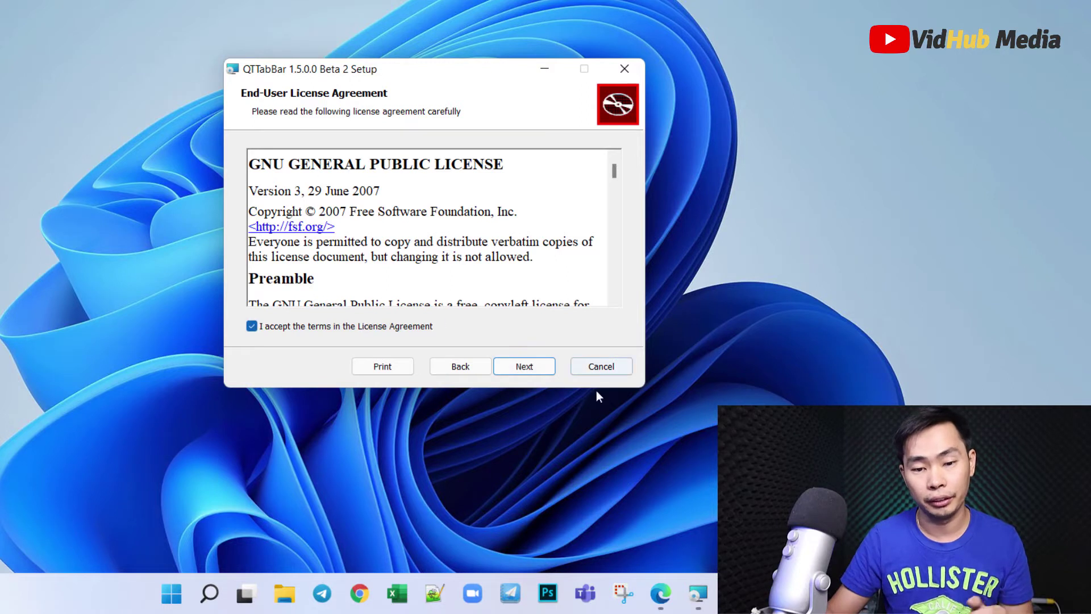
click(527, 367)
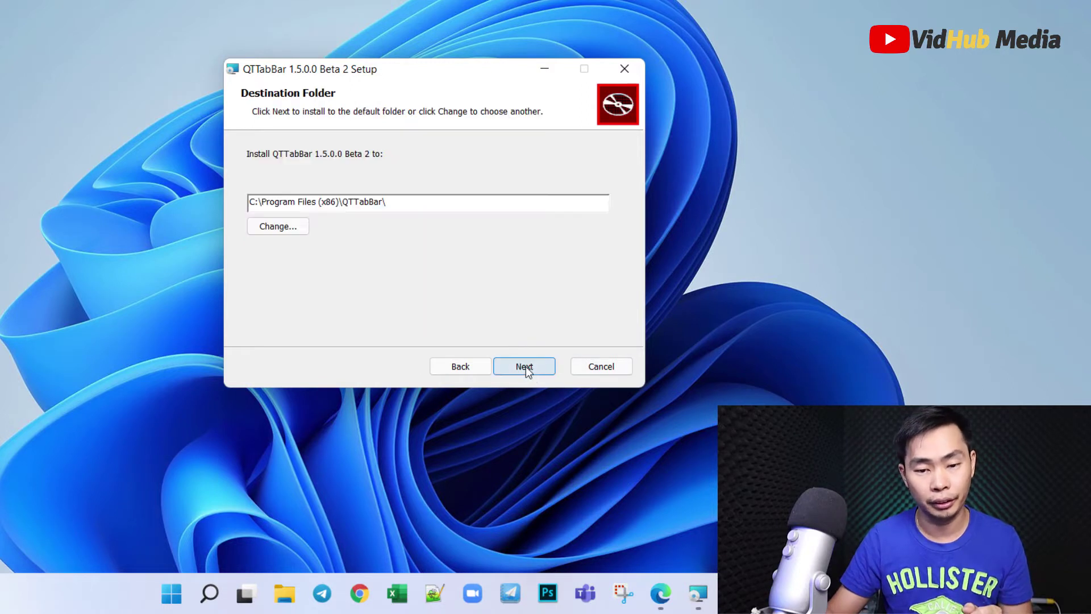
click(526, 367)
click(524, 366)
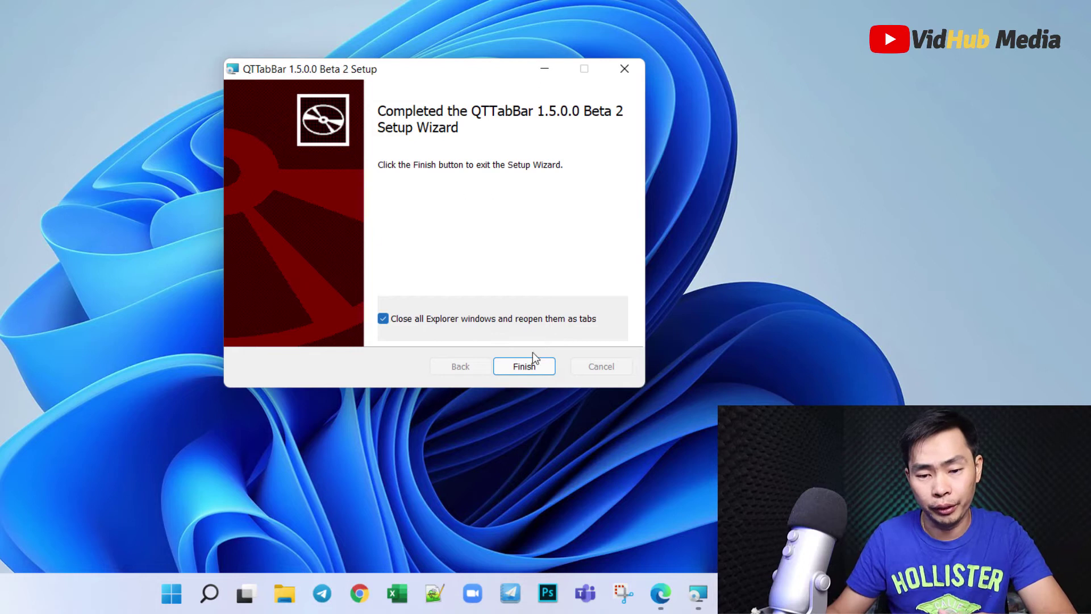
click(524, 366)
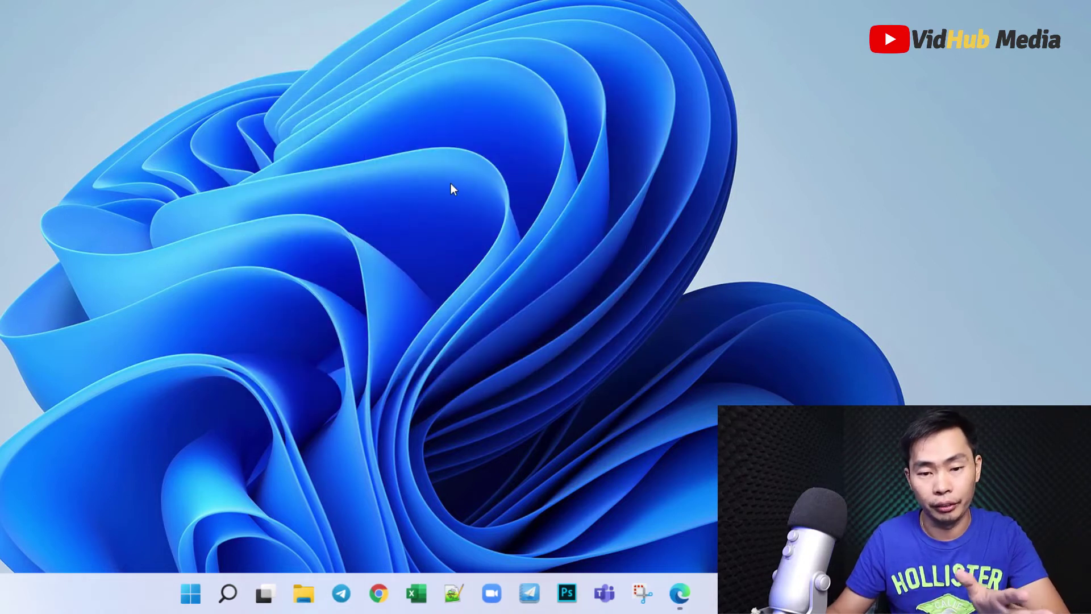
Refresh the desktop, open File Explorer with Win+E, and bring up the QTTabBar toolbar commands.
right_click(390, 136)
click(437, 207)
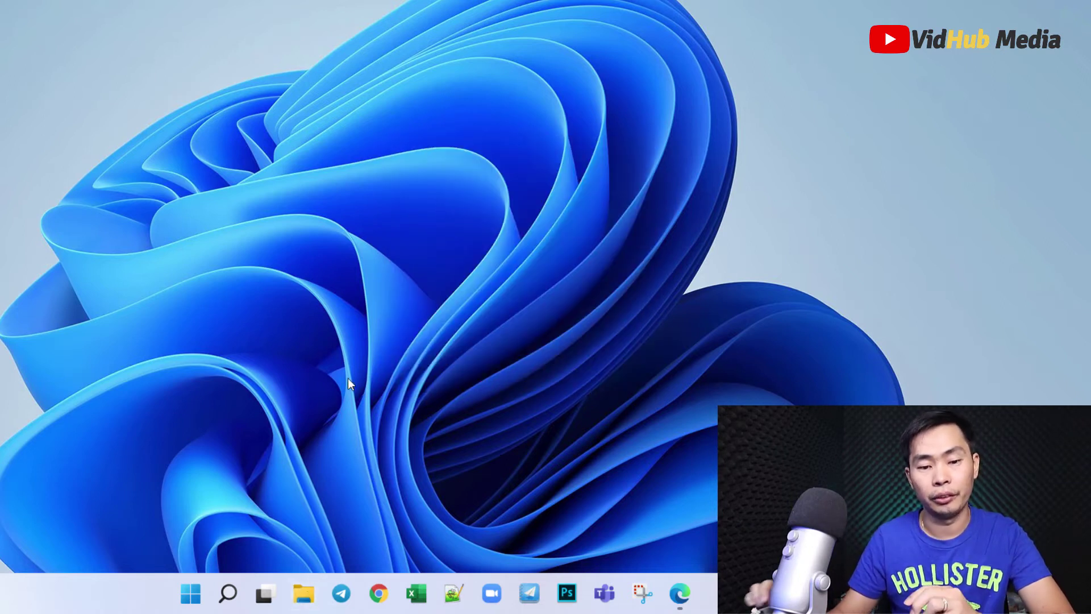
key(super+e)
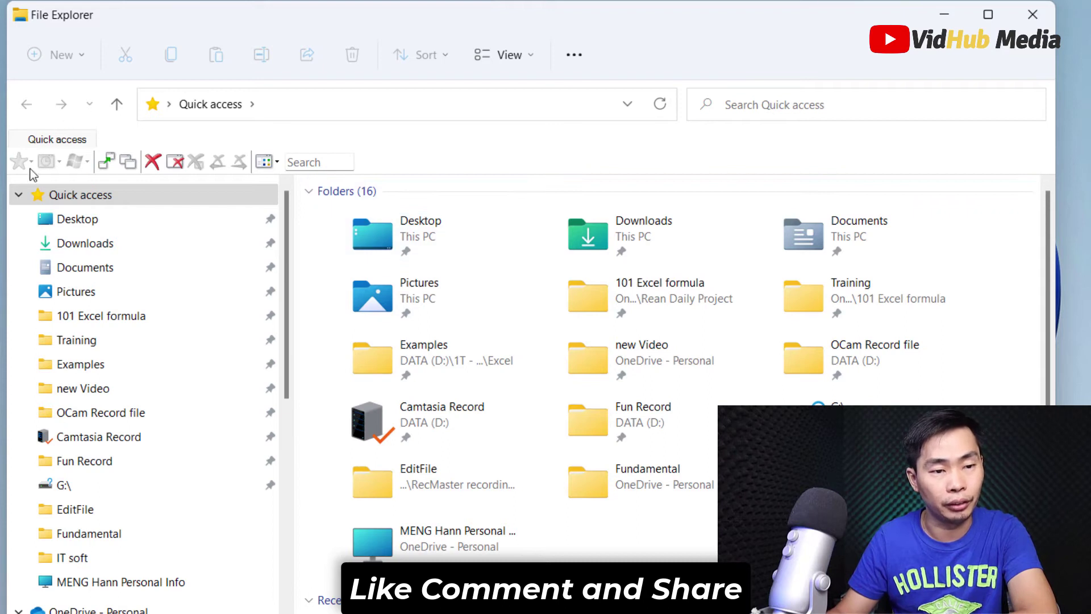
right_click(114, 149)
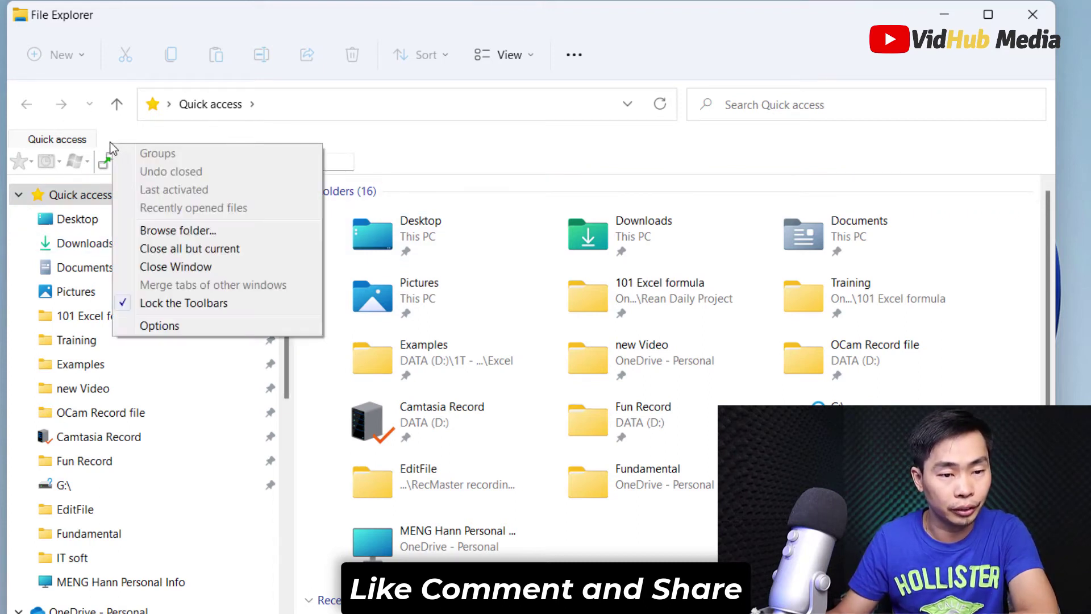
Open QTTabBar Options, turn off Recent files, and browse the Tabs, Window, Appearance and Groups pages.
click(178, 330)
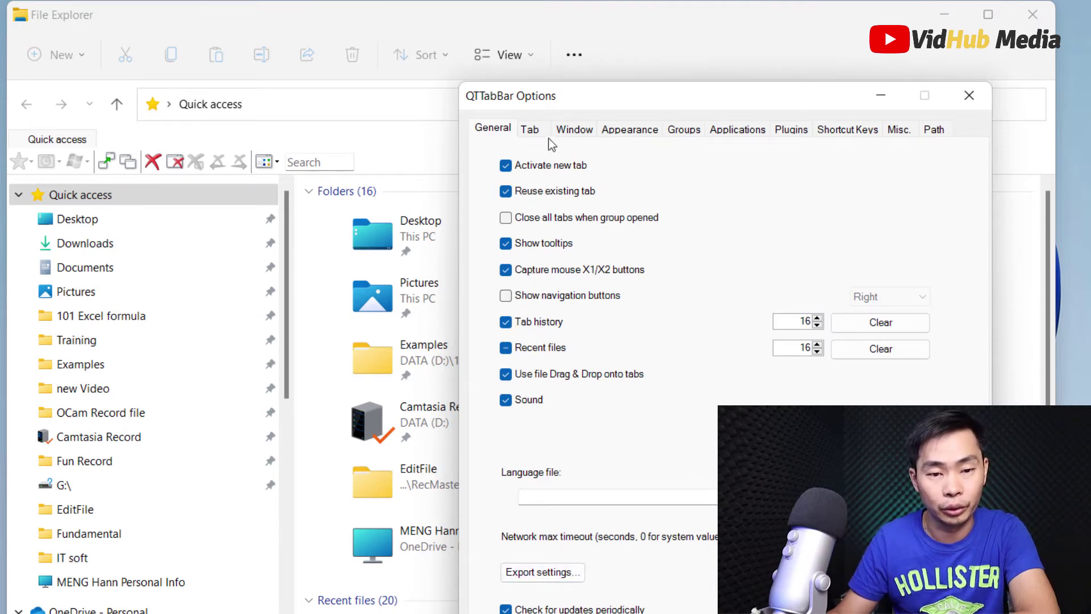
click(506, 349)
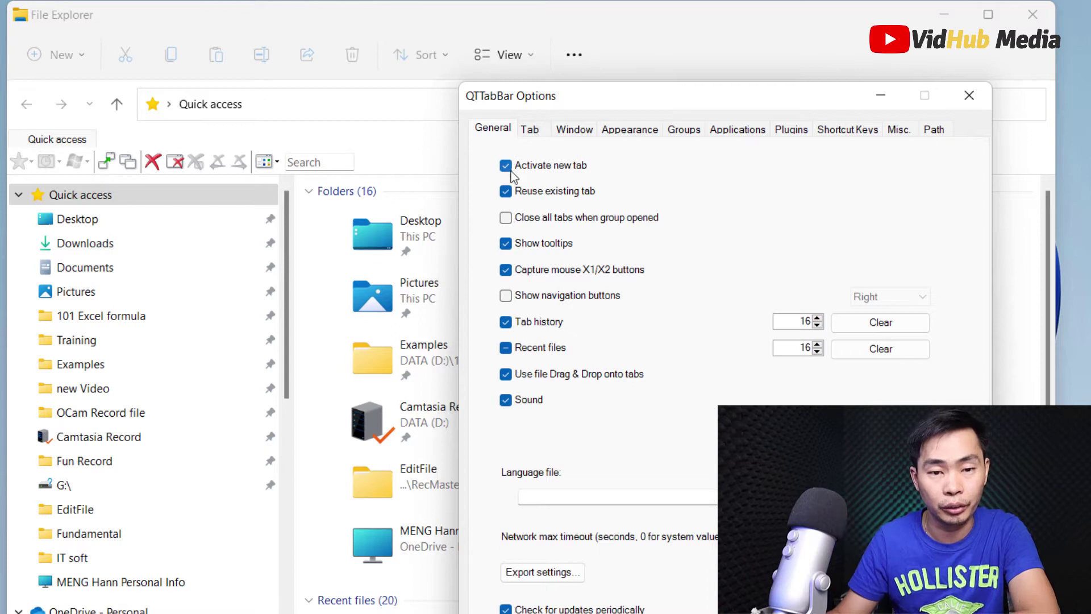
click(530, 131)
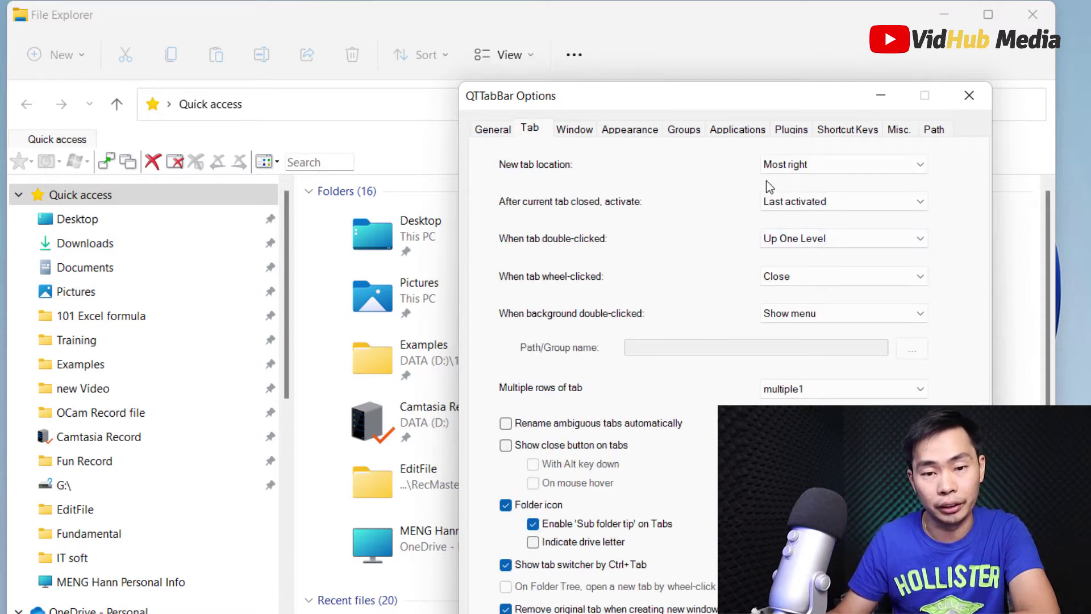
click(576, 131)
click(631, 132)
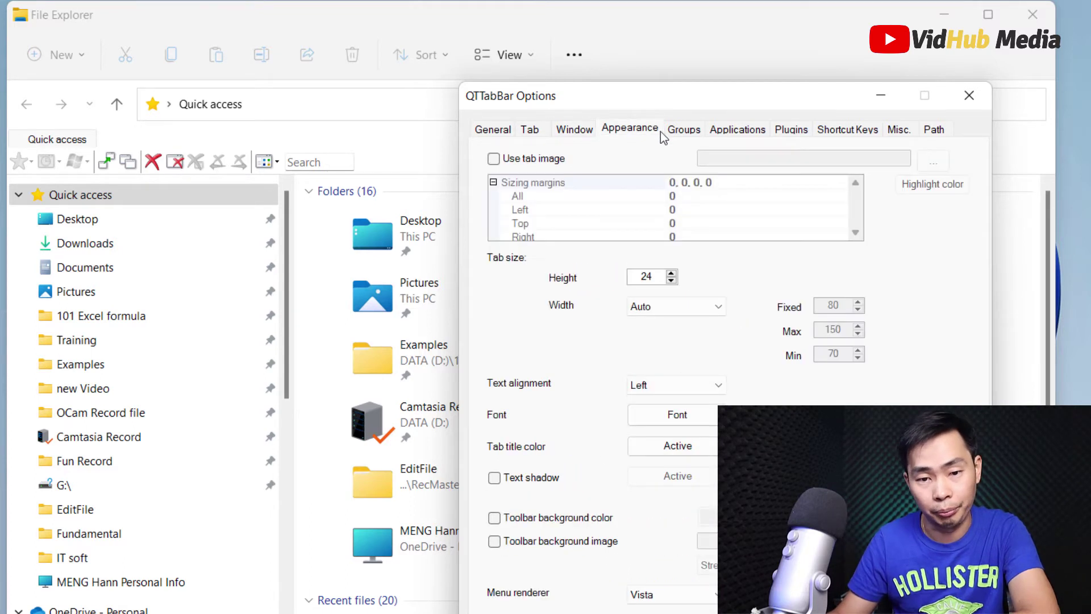
click(679, 131)
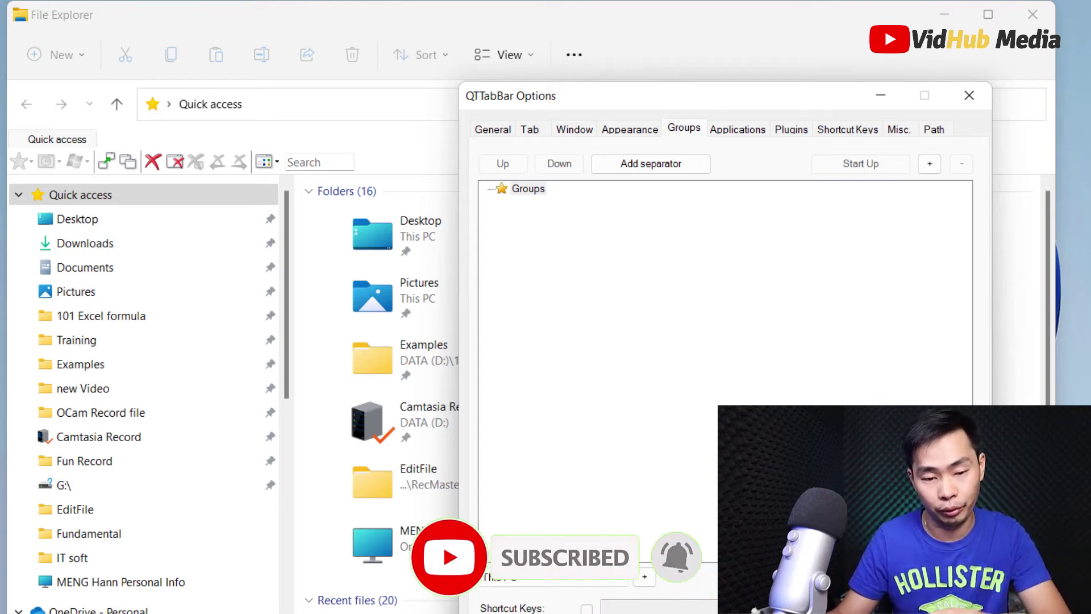
Review the Applications, Plugins, Shortcut keys and Misc. pages, ending on the Path settings.
click(736, 137)
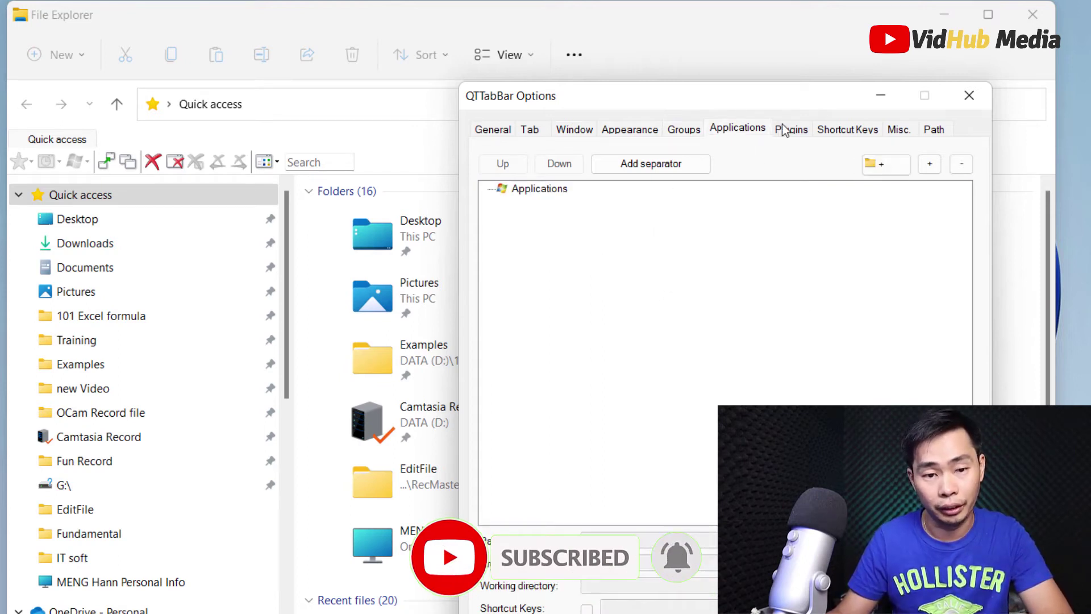
click(788, 133)
click(840, 132)
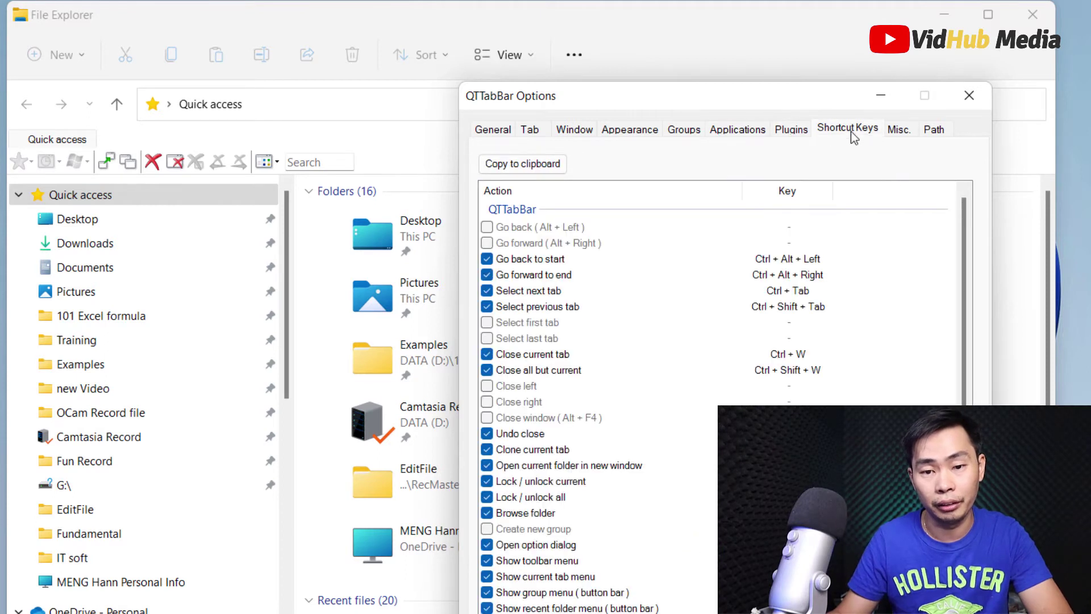
scroll(619, 313, down, 5)
scroll(835, 264, up, 5)
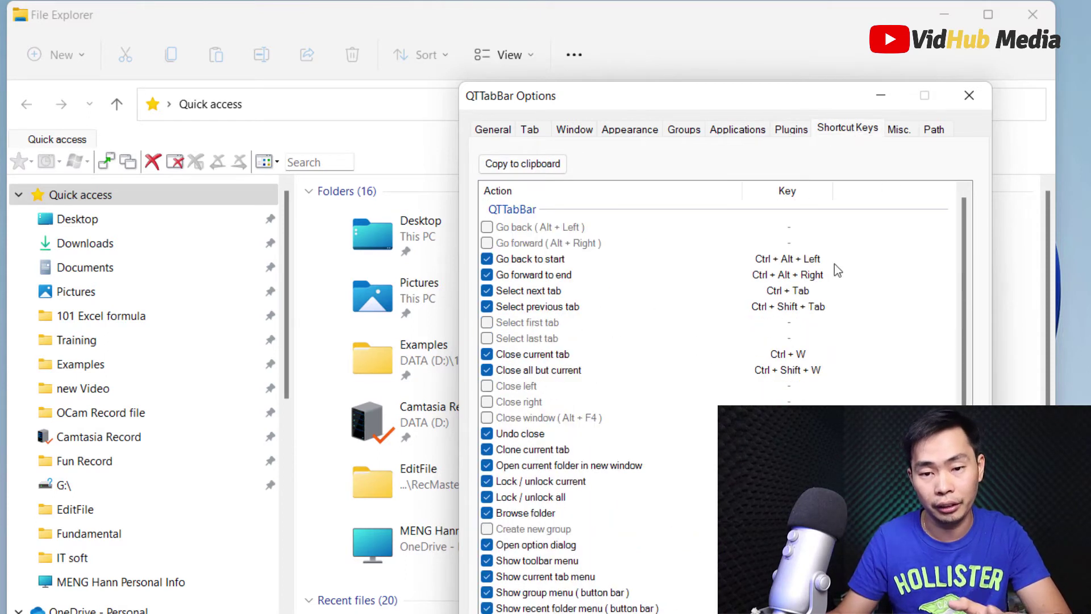
click(899, 131)
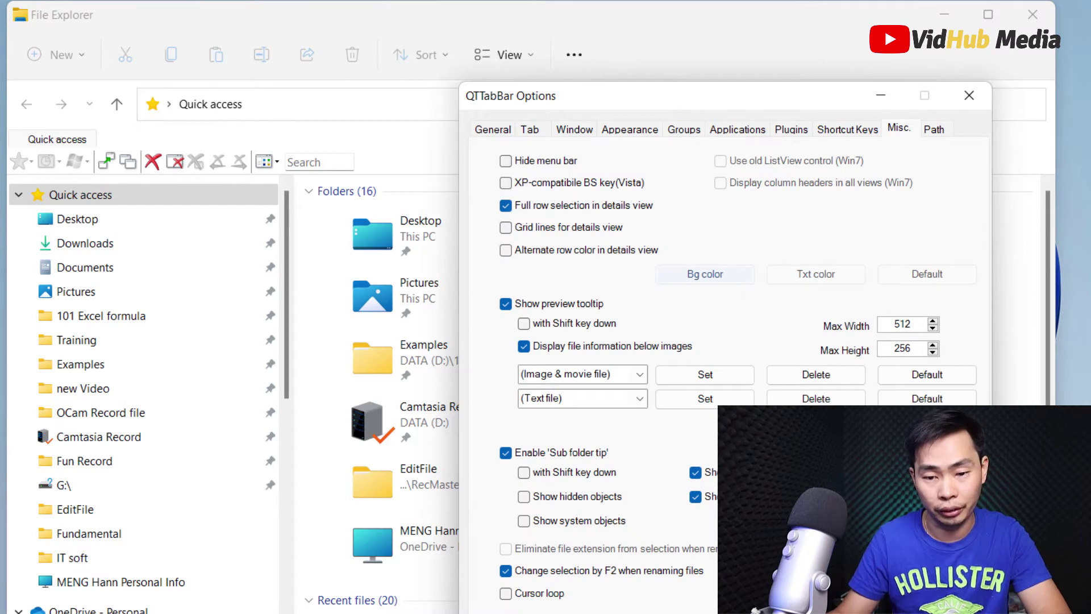
click(939, 130)
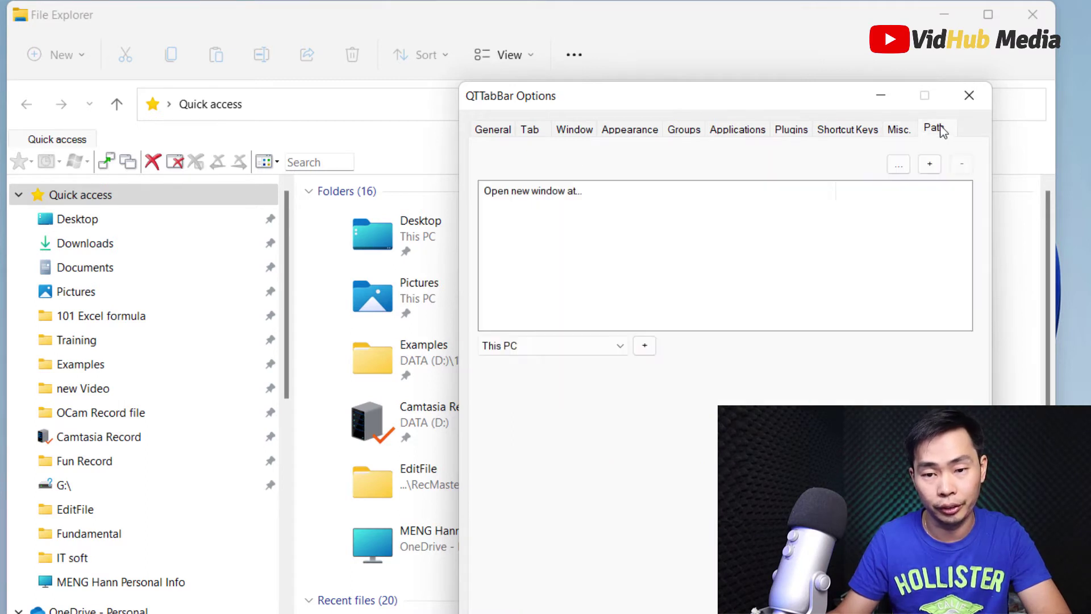
Close Options, clone the Quick access tab, and open Examples there as large icons.
click(971, 93)
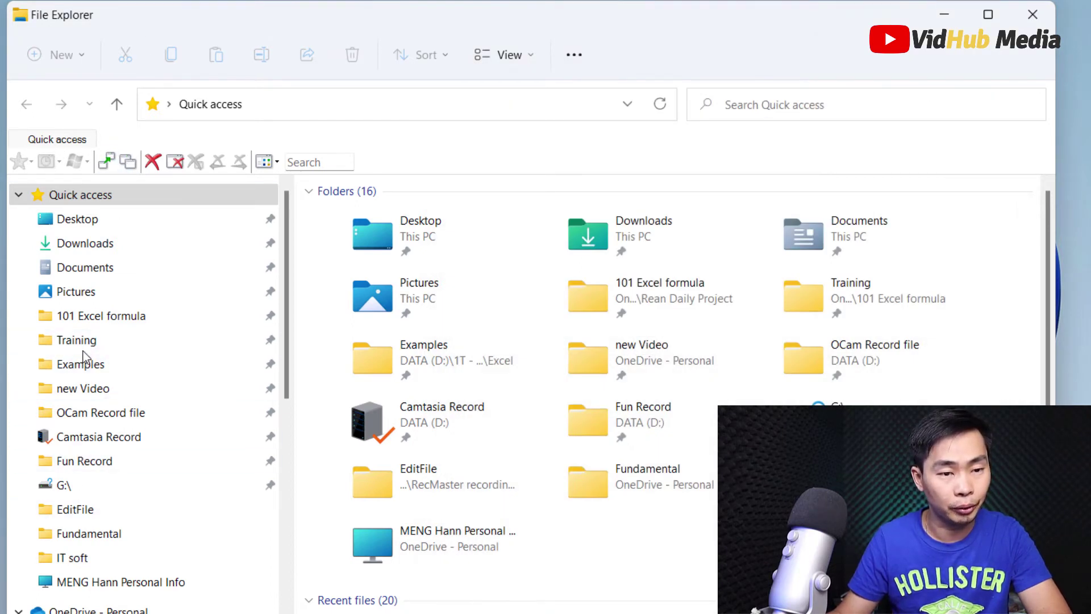
right_click(79, 139)
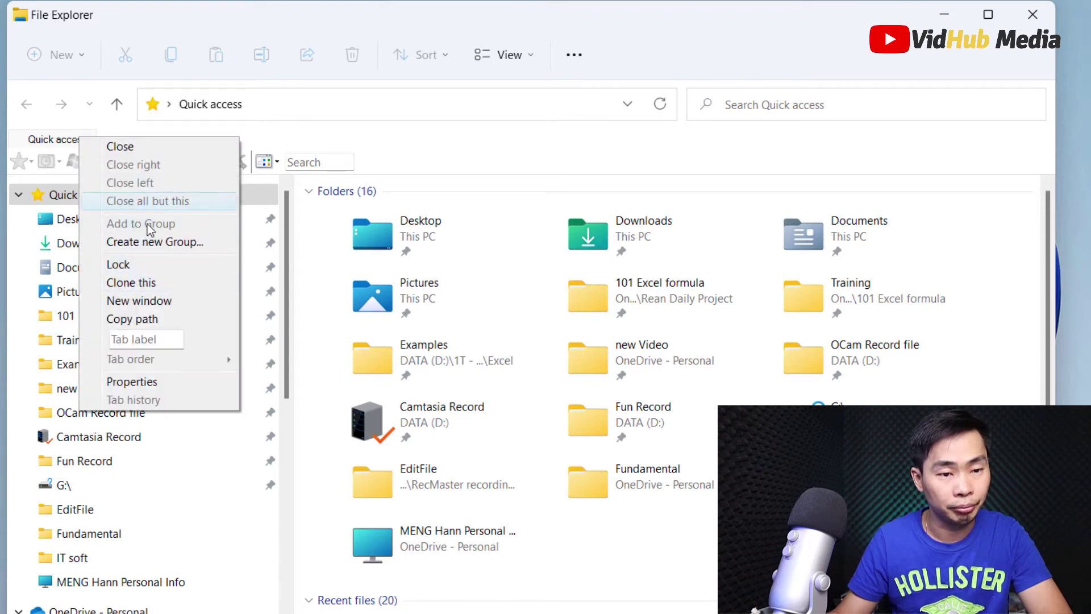
click(157, 284)
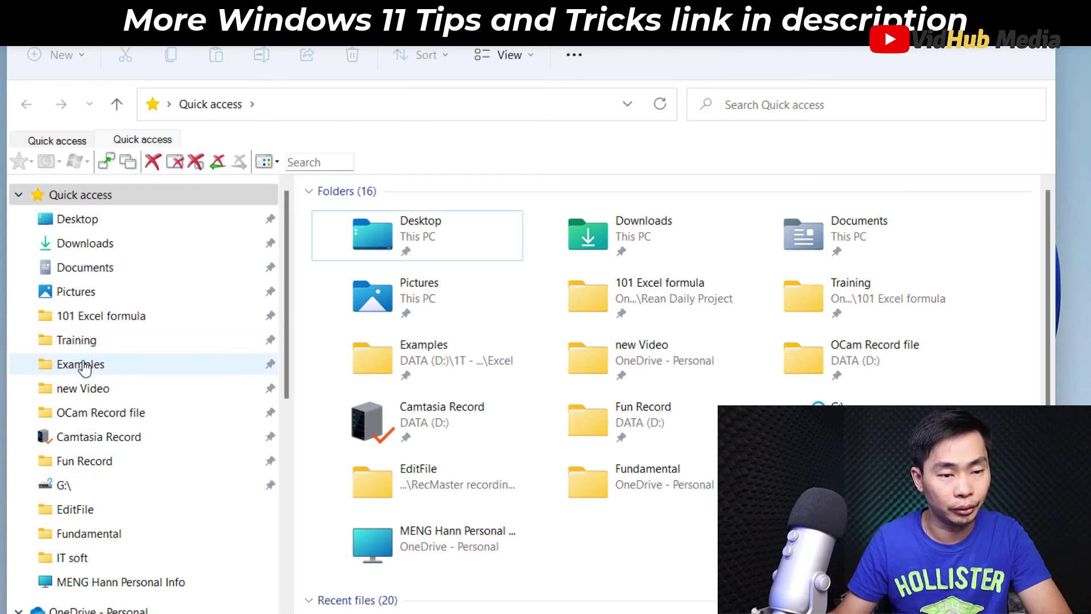
click(84, 369)
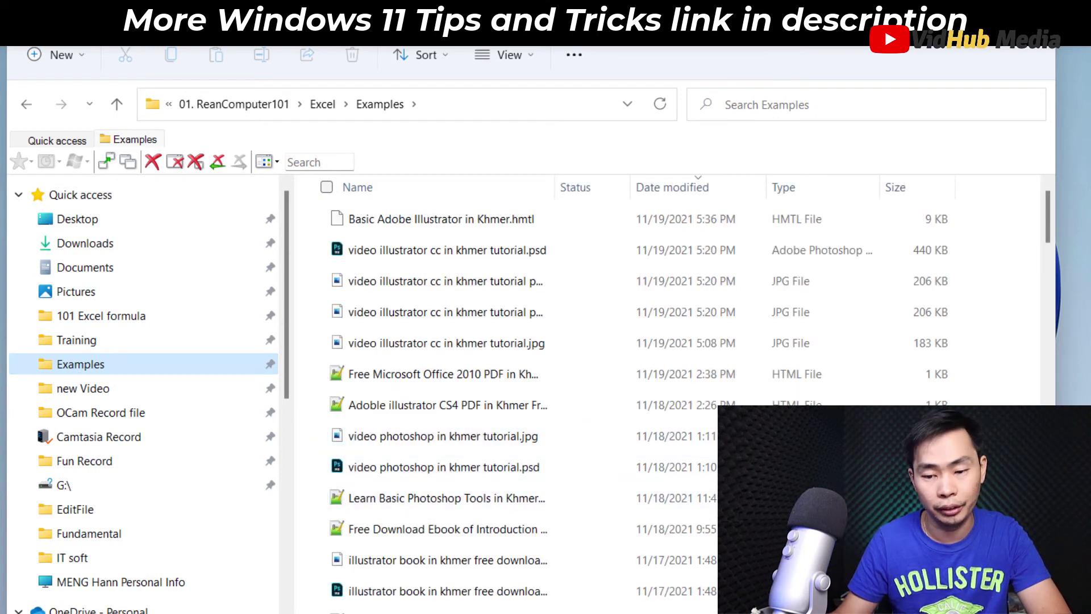
key(ctrl+shift+2)
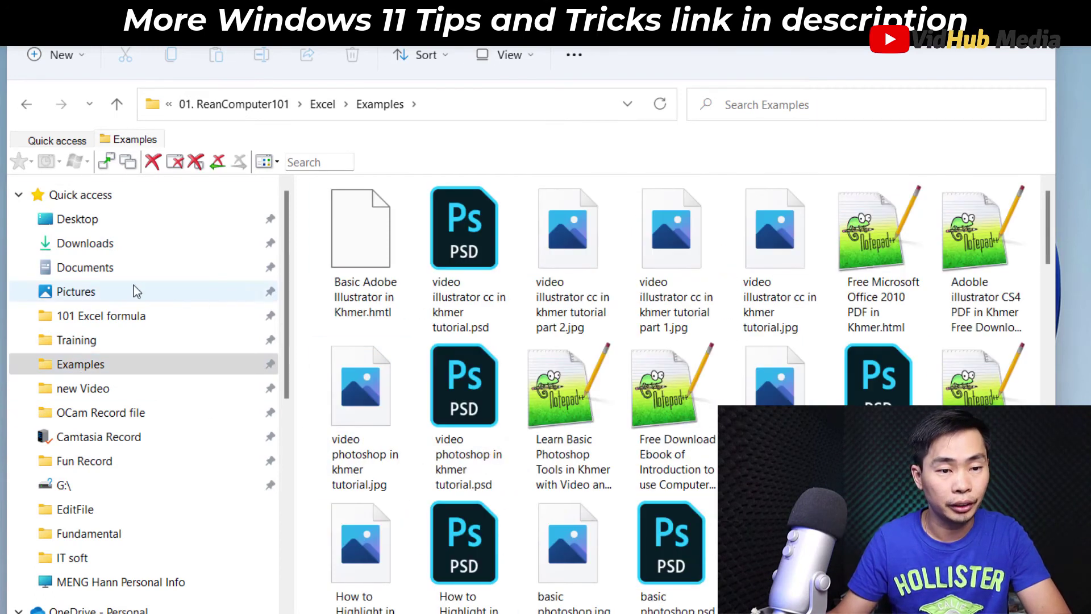
Set the first tab to This PC, then return to the Examples tab.
click(64, 144)
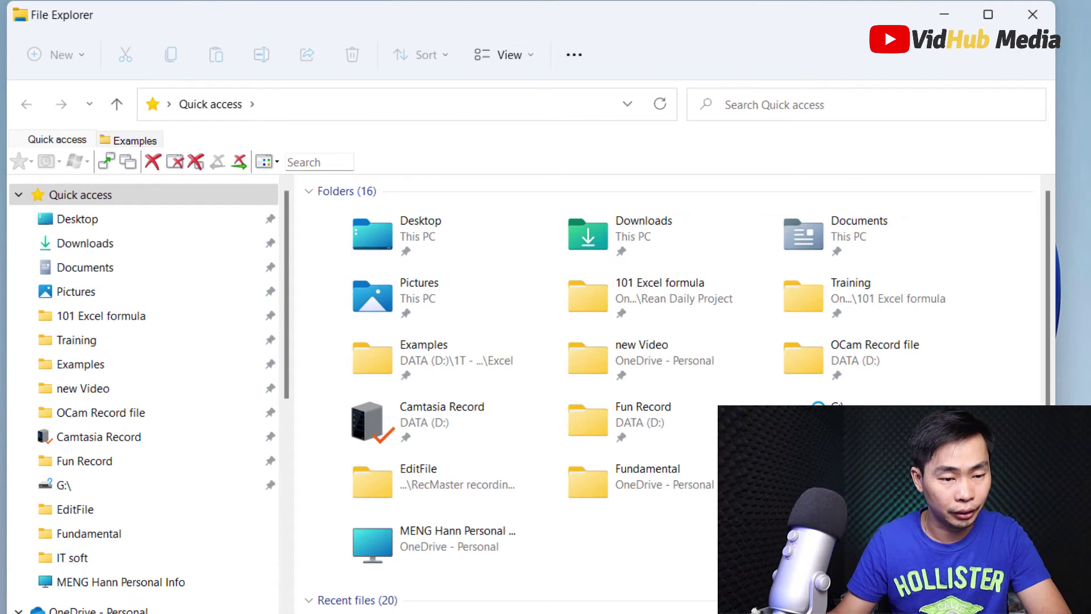
scroll(100, 550, down, 2)
scroll(99, 550, down, 10)
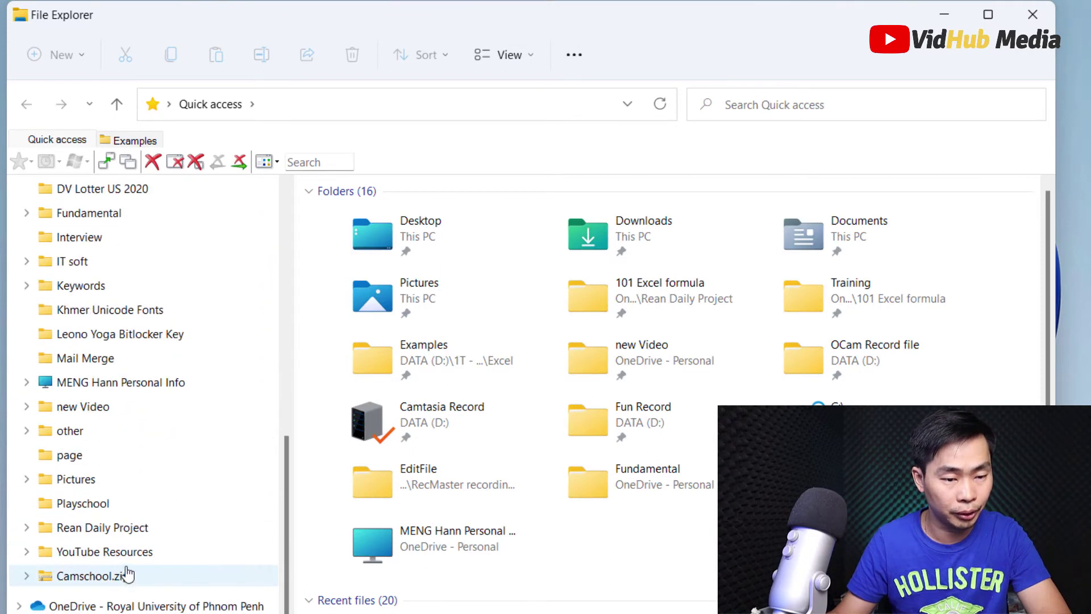
click(91, 475)
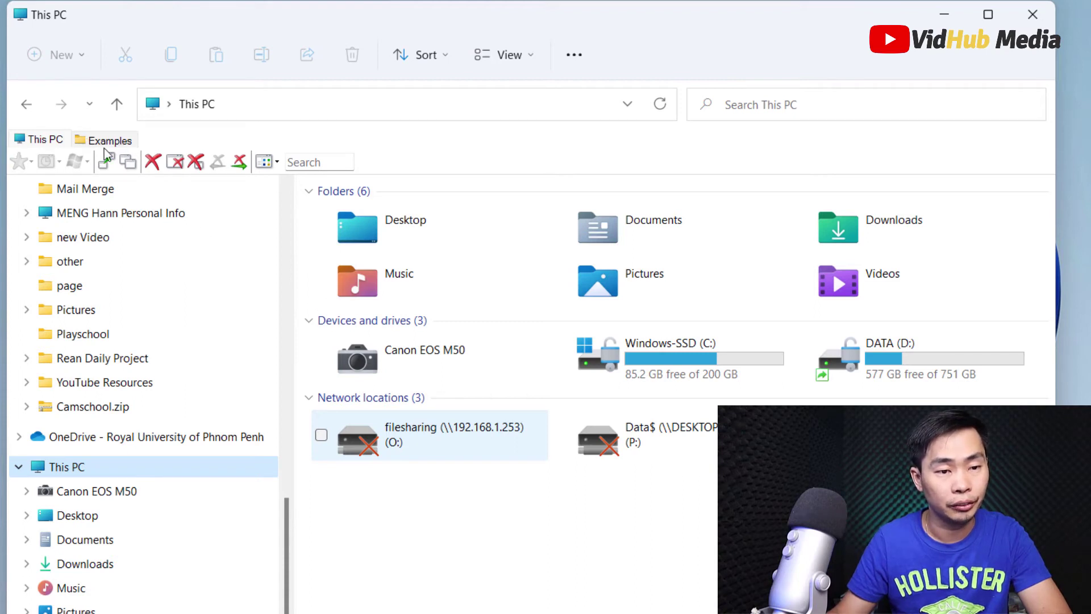
click(104, 146)
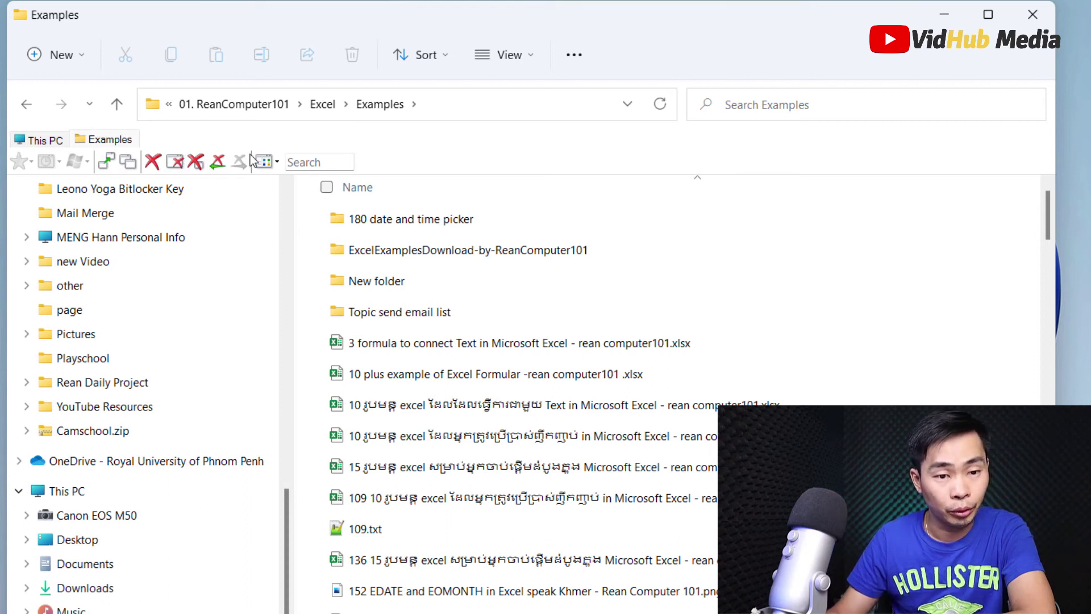
Uncheck Lock the Toolbars and drag the QTTabBar button band beside the This PC and Examples tabs.
right_click(159, 142)
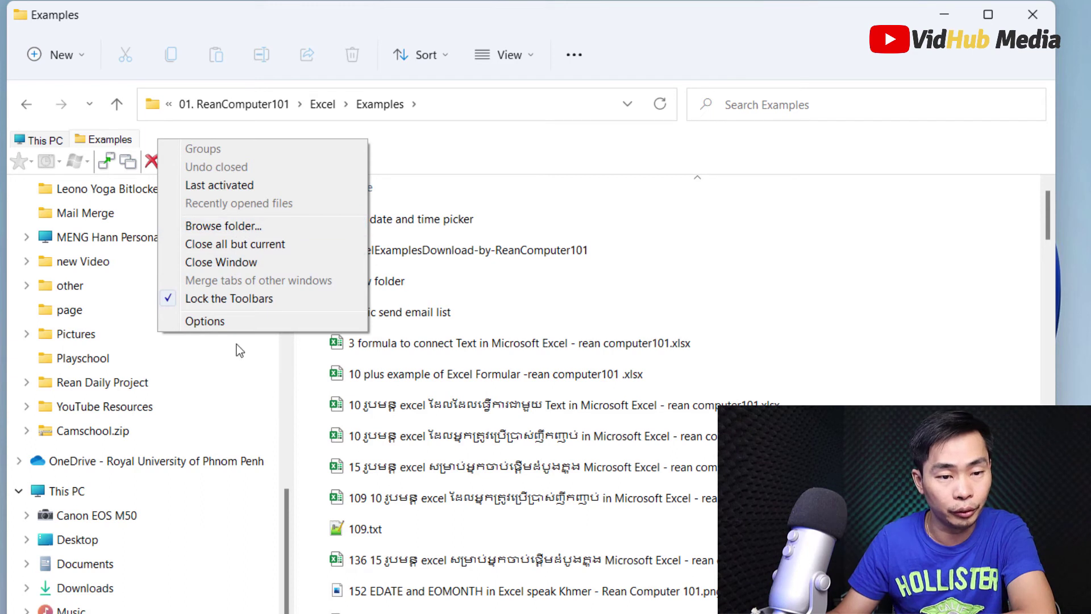
click(171, 300)
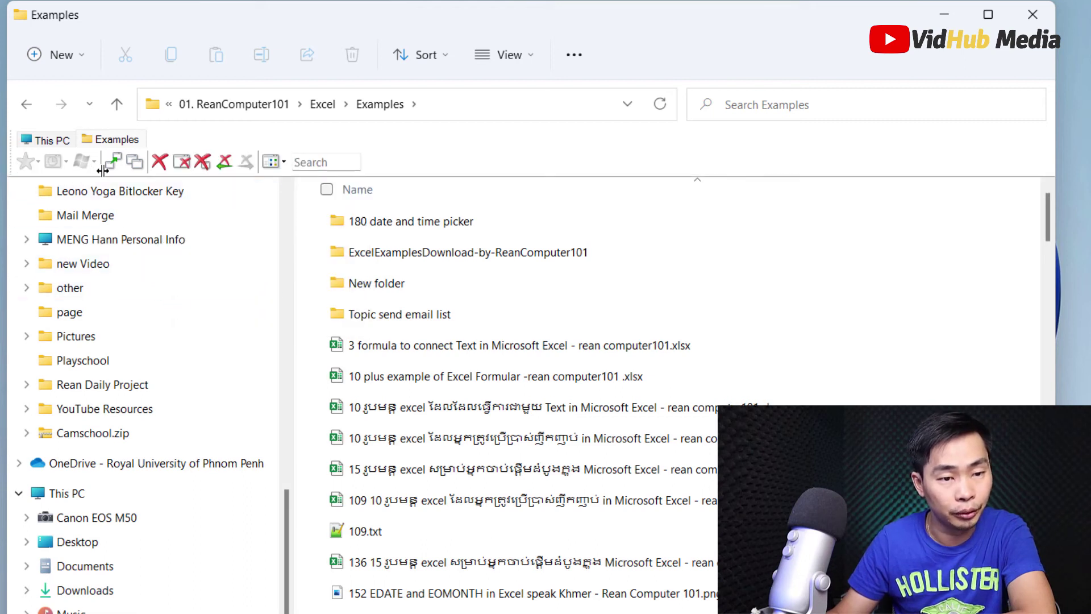
drag(102, 171, 200, 144)
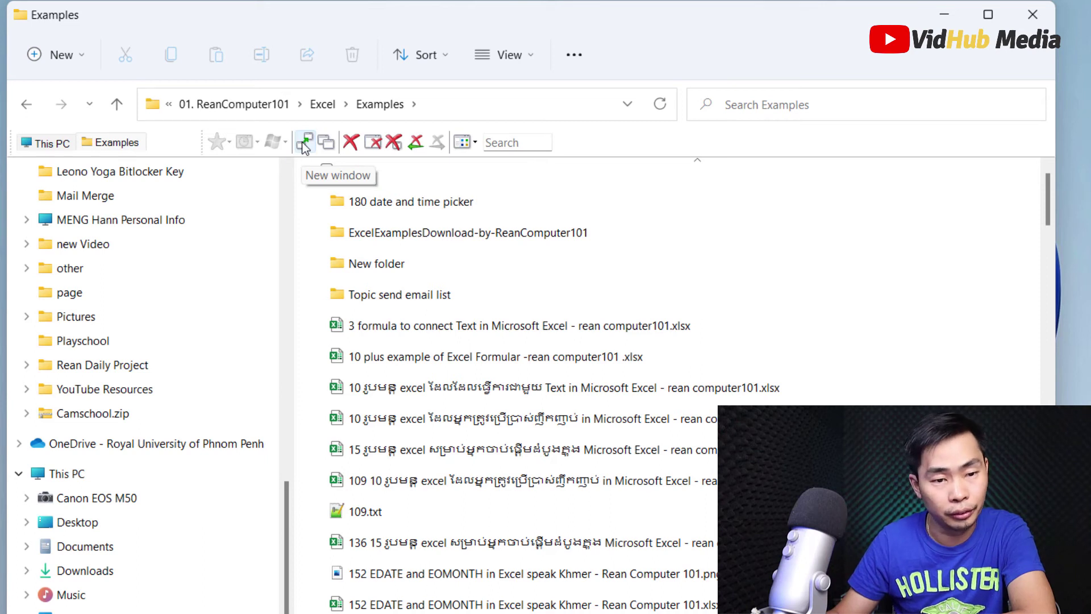
Open Examples in a separate Explorer window, then close that extra window.
click(304, 144)
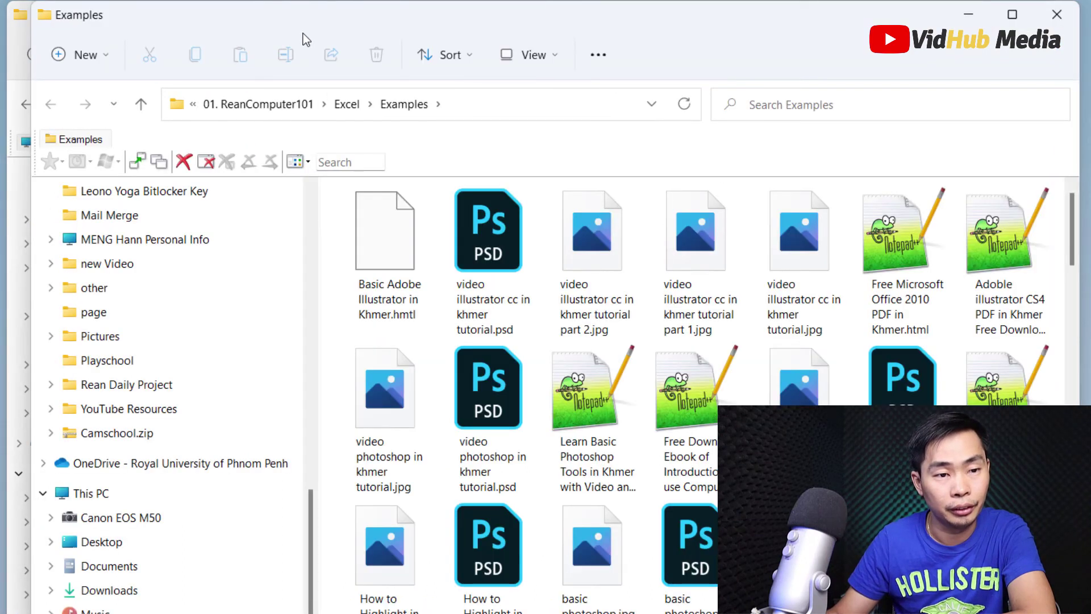
drag(302, 33, 571, 93)
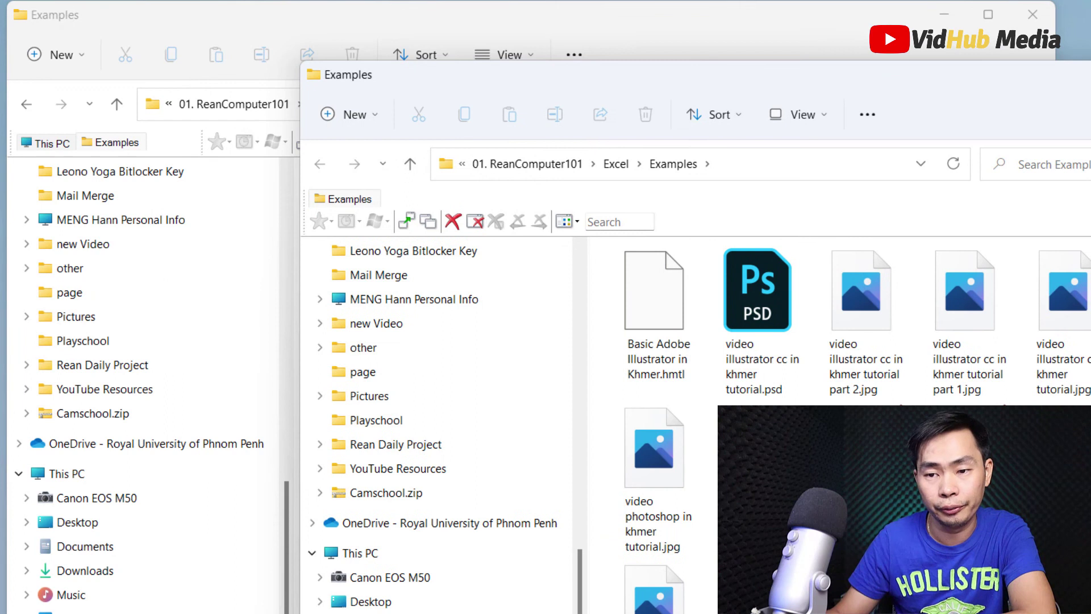
key(ctrl+w)
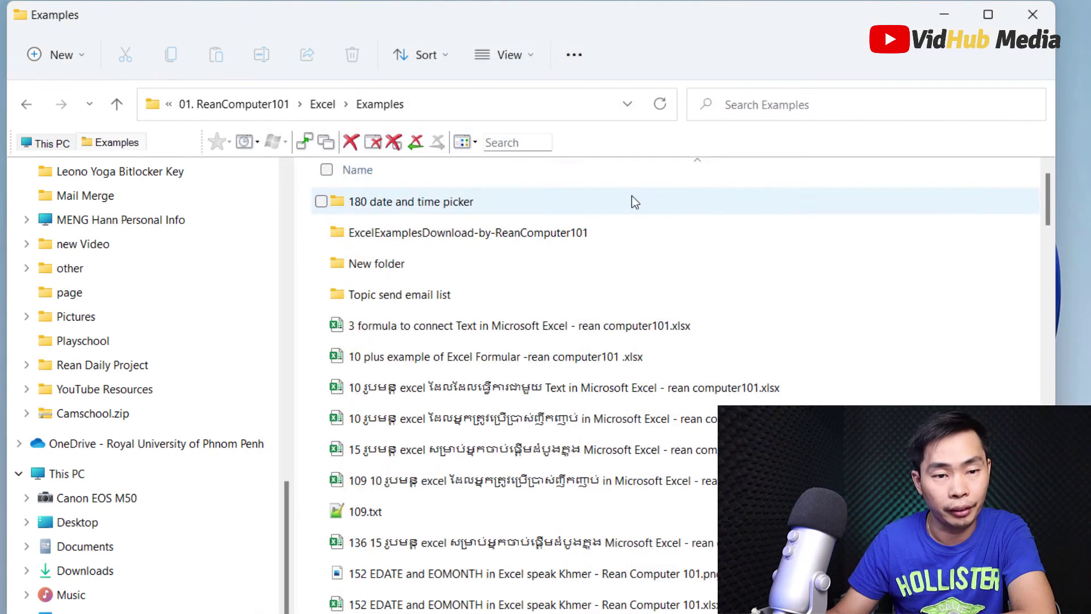
Clone the Examples tab and open Documents in the clone.
click(327, 143)
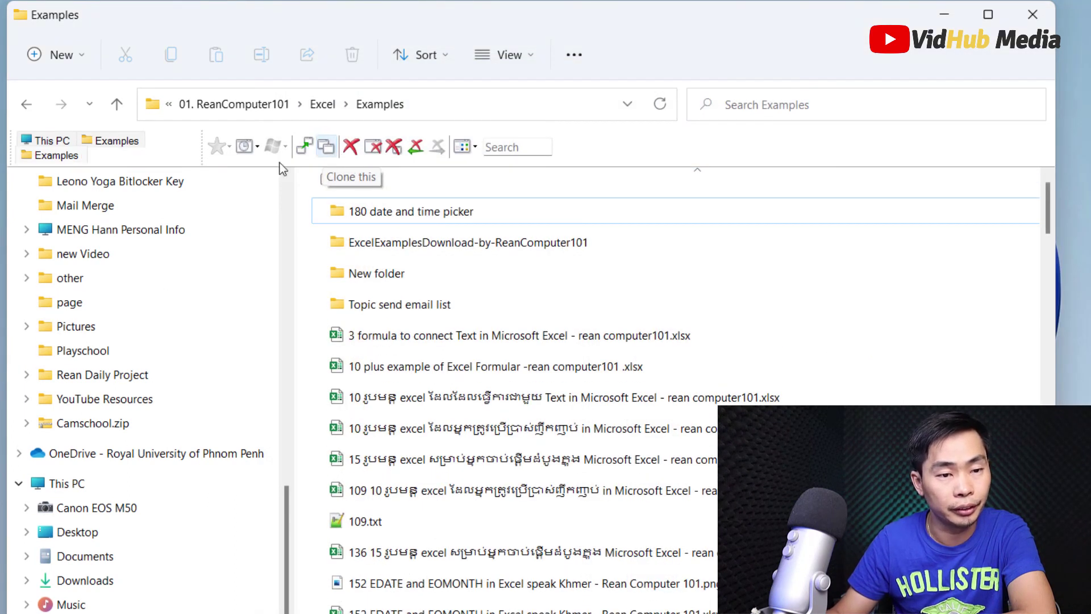
click(26, 155)
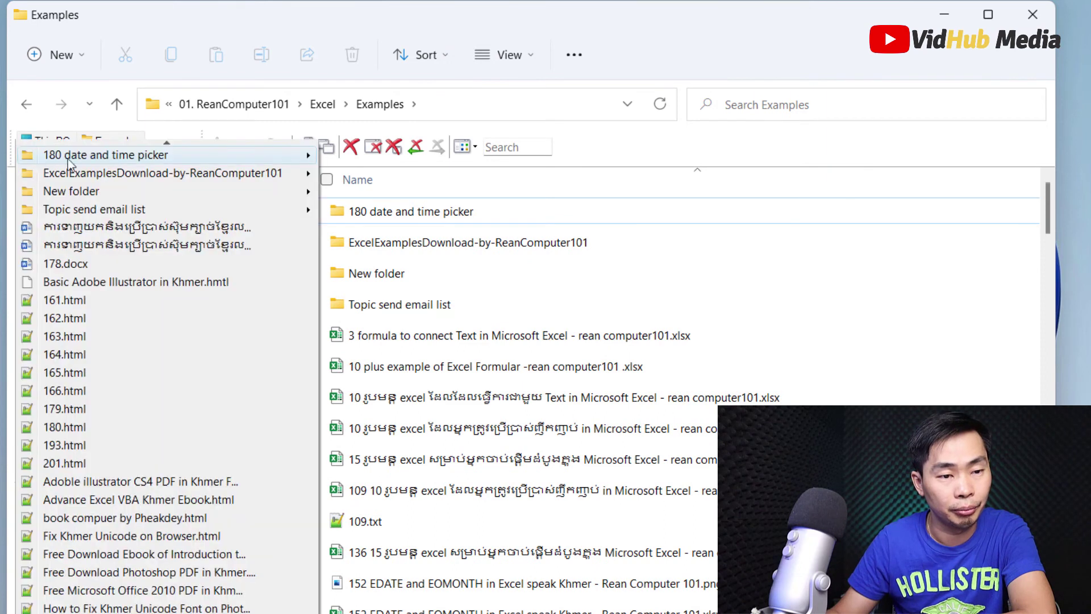
click(638, 144)
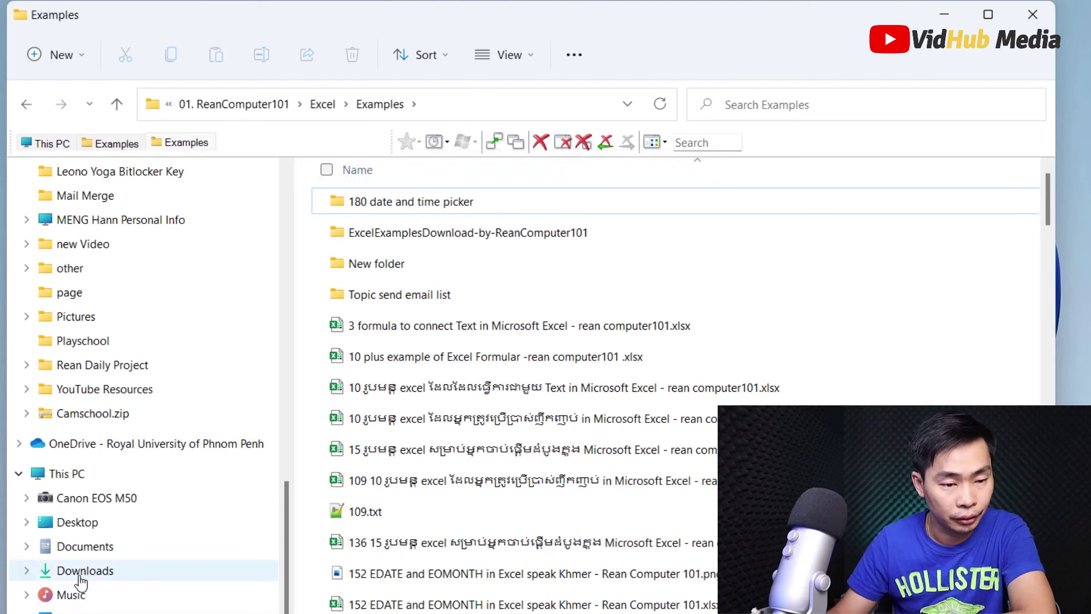
click(81, 549)
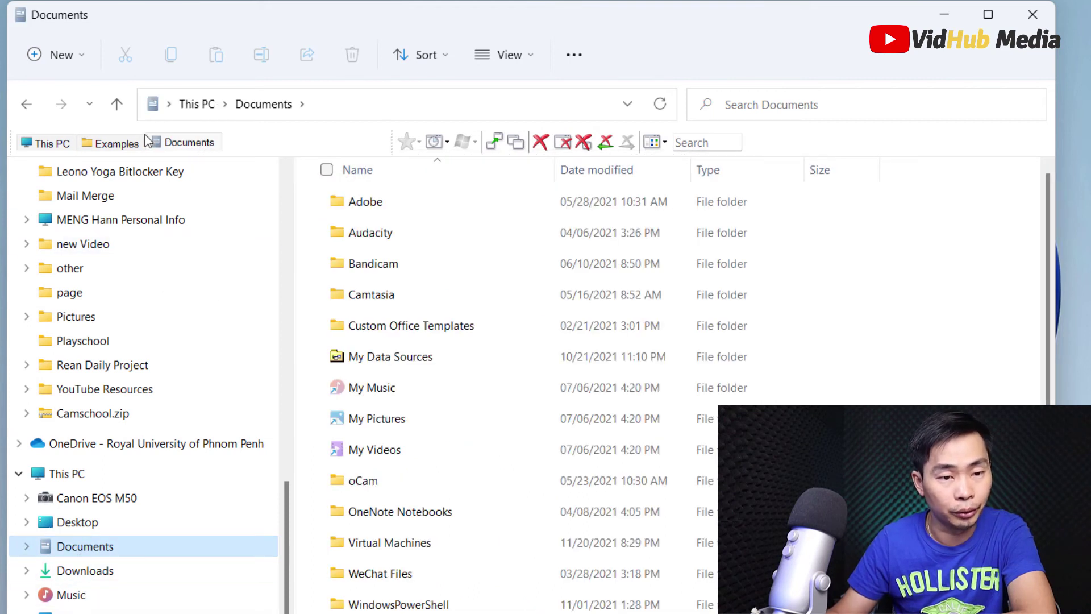
Move the Examples tab to sit after the Documents tab.
click(116, 146)
click(57, 142)
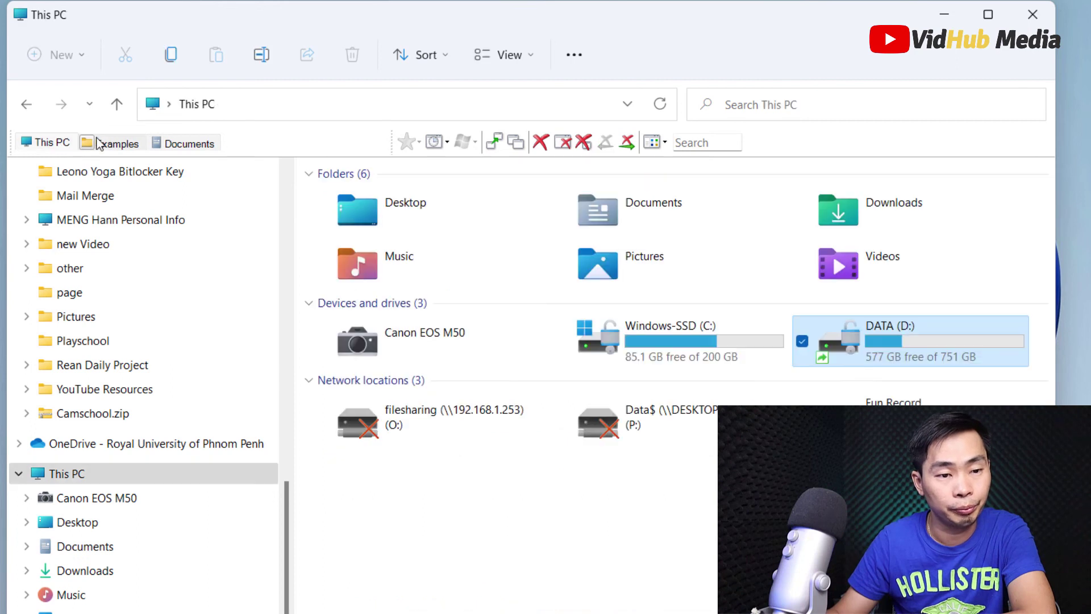
click(116, 143)
drag(160, 141, 180, 149)
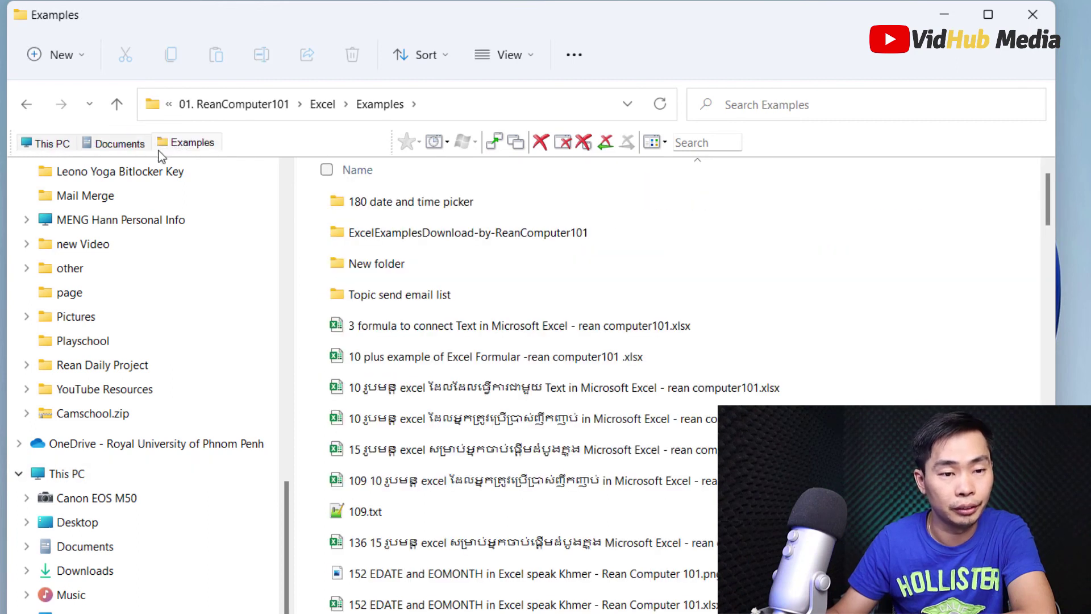
click(120, 142)
Select Bandicam through WeChat Files, move Documents to the front, and end on This PC.
drag(545, 568, 472, 272)
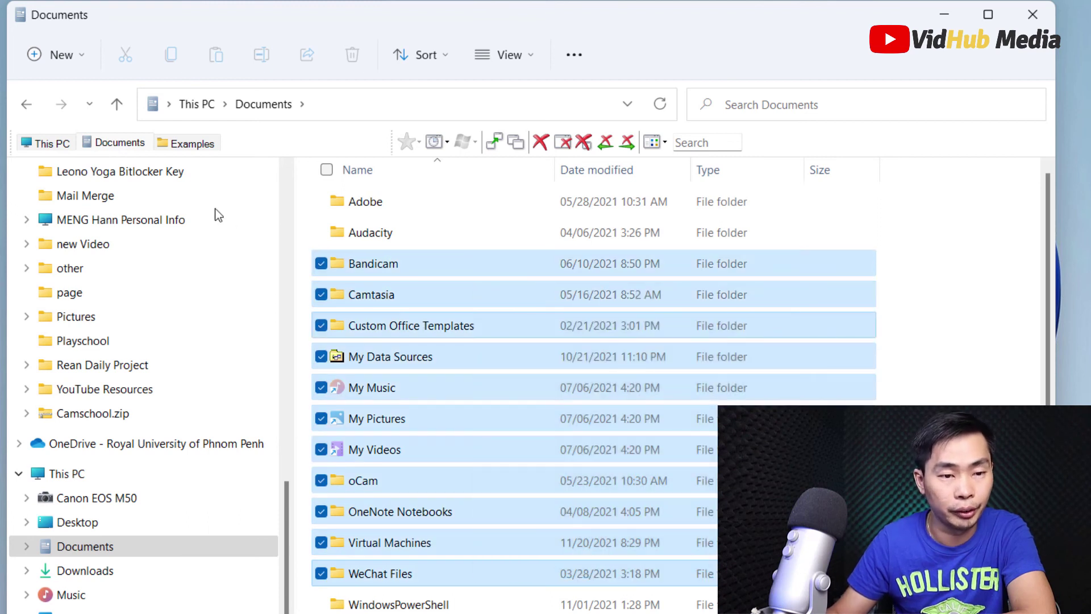
click(187, 147)
drag(104, 142, 43, 143)
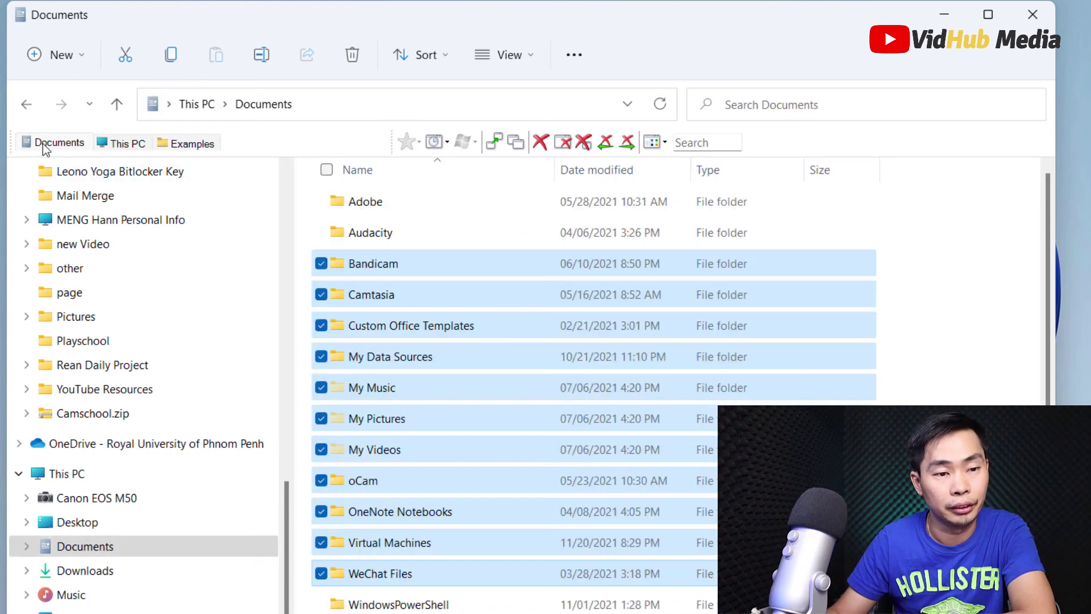
click(118, 147)
click(178, 145)
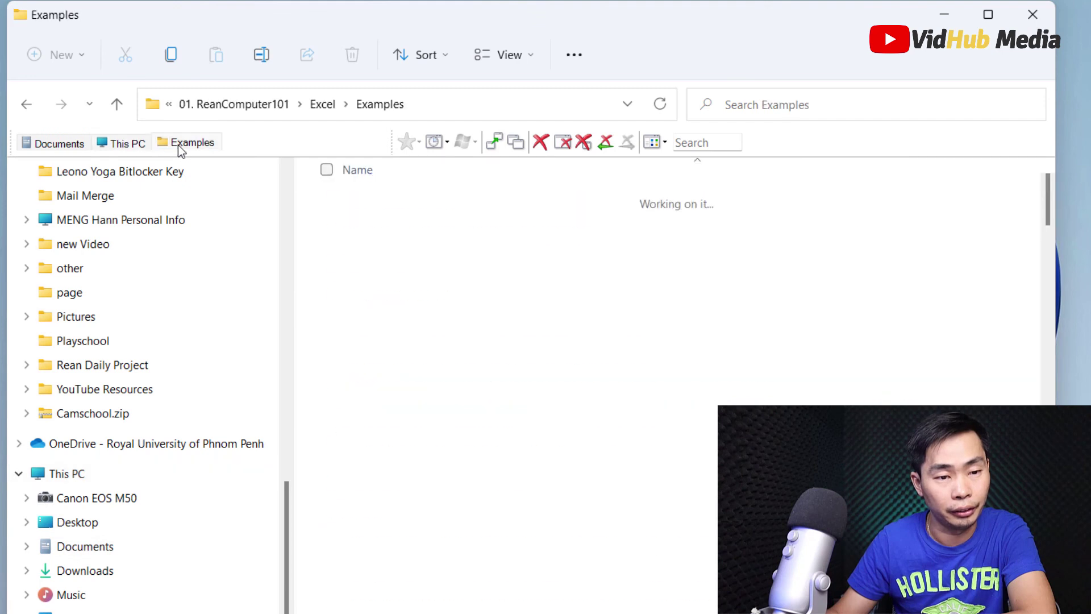
click(118, 149)
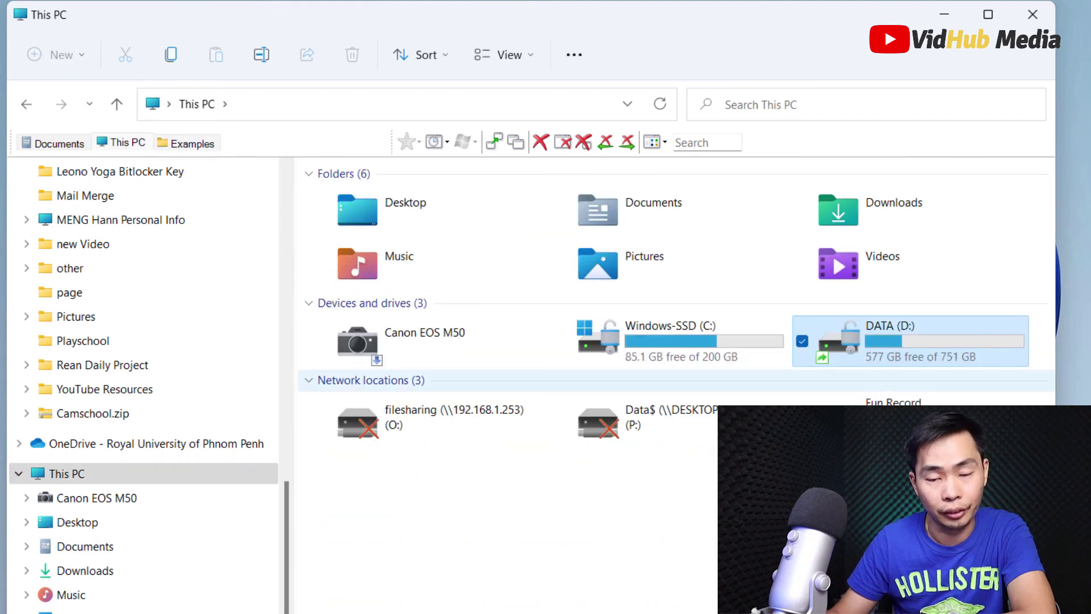